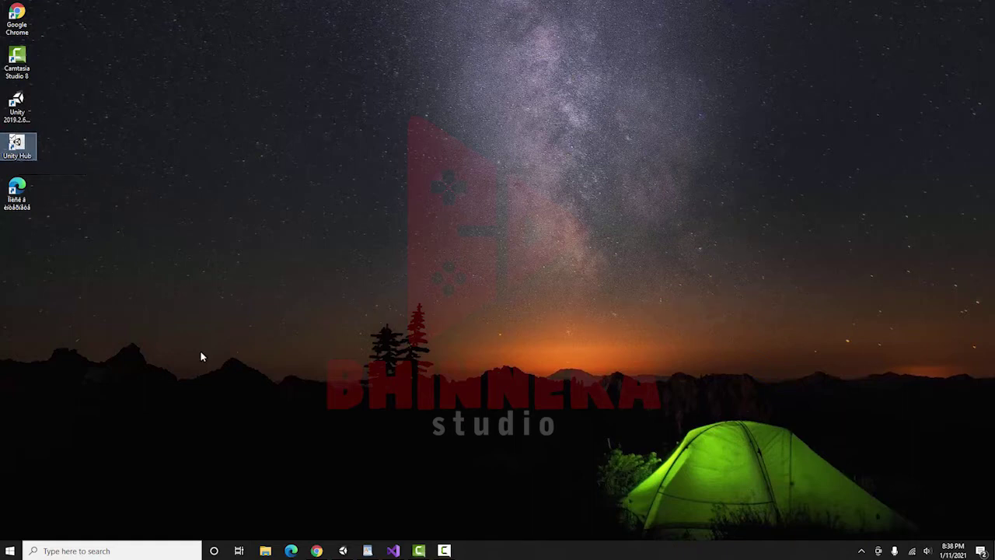
Step: Launch Unity Hub and create a new project from the 2D template, named "main menu utama"
double_click(26, 152)
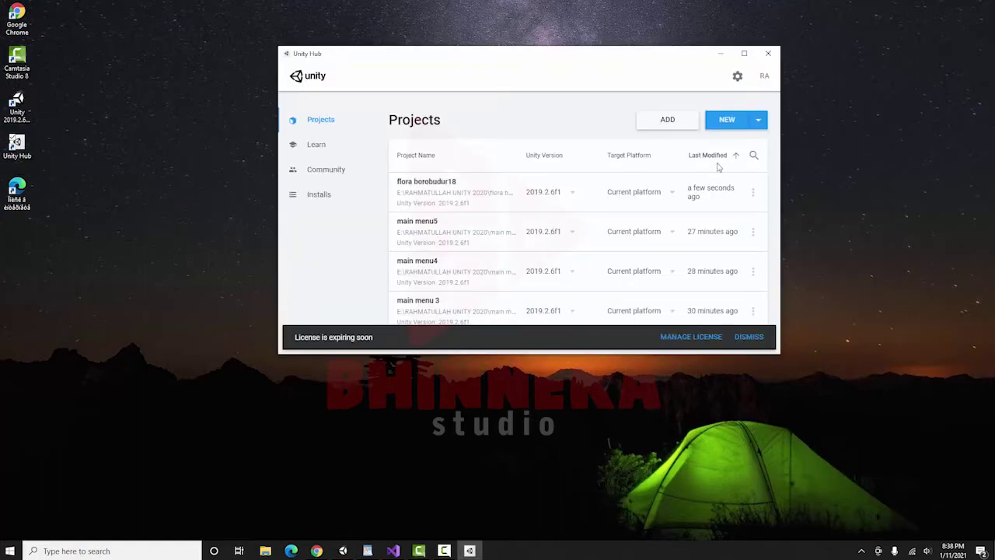
click(727, 122)
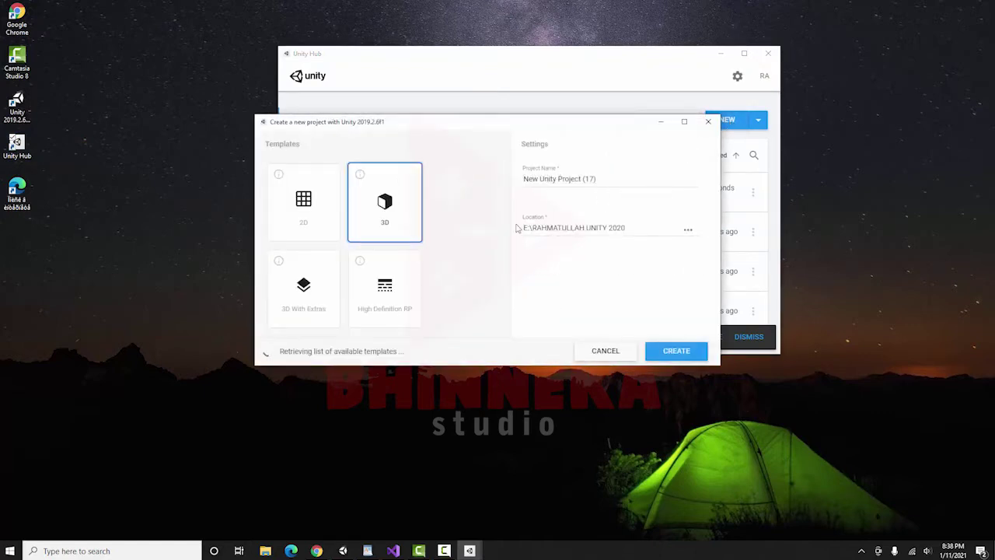
click(327, 211)
drag(598, 179, 499, 196)
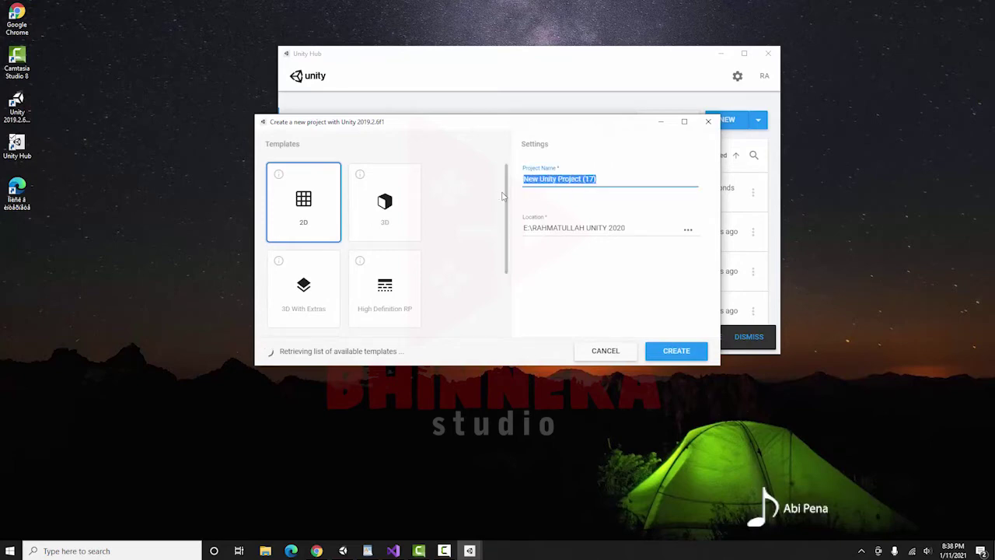
key(BackSpace)
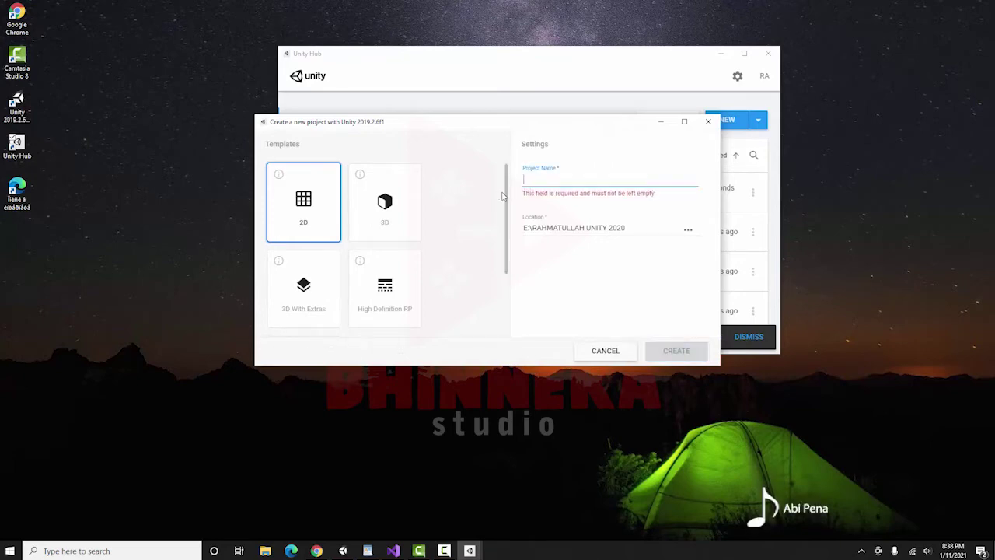
text(ma)
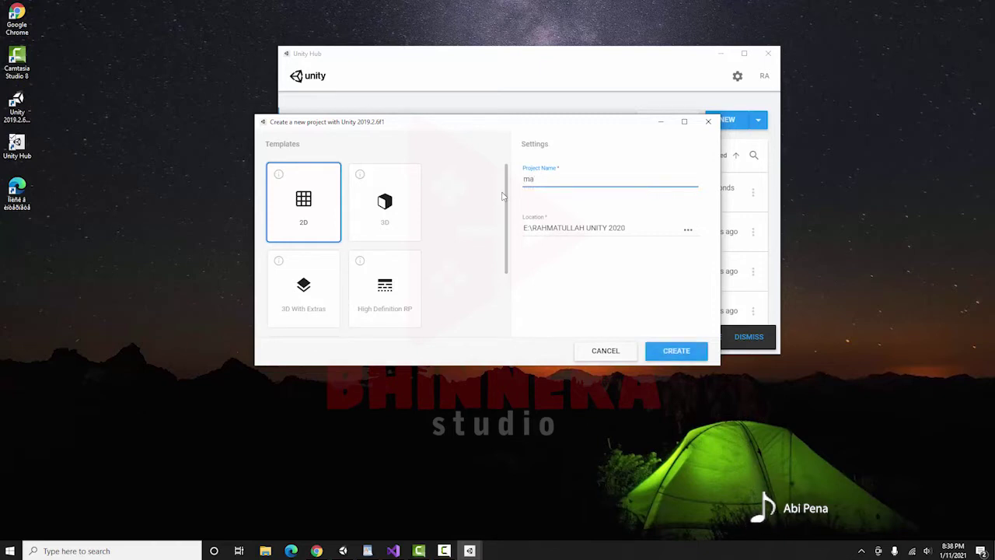
text(in menu)
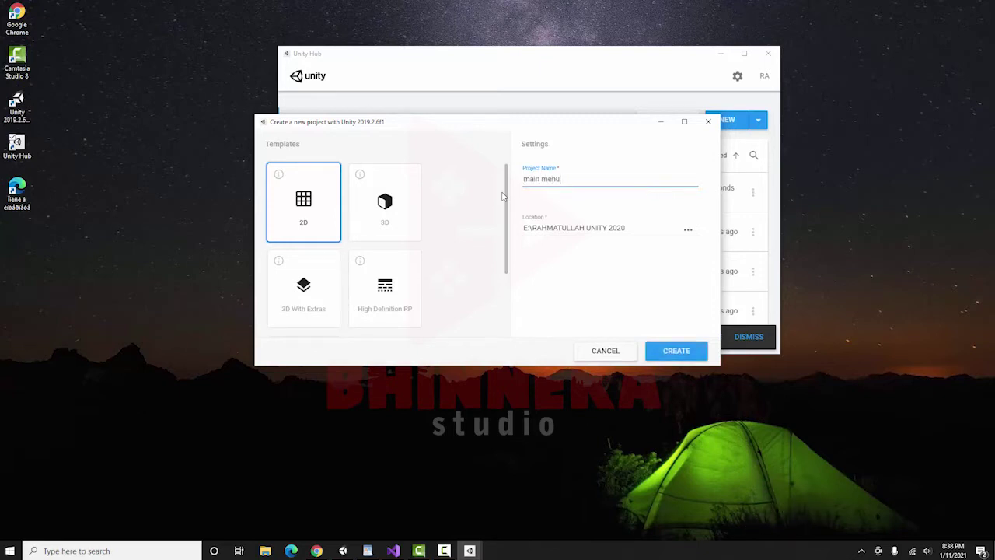
text( ui)
click(670, 356)
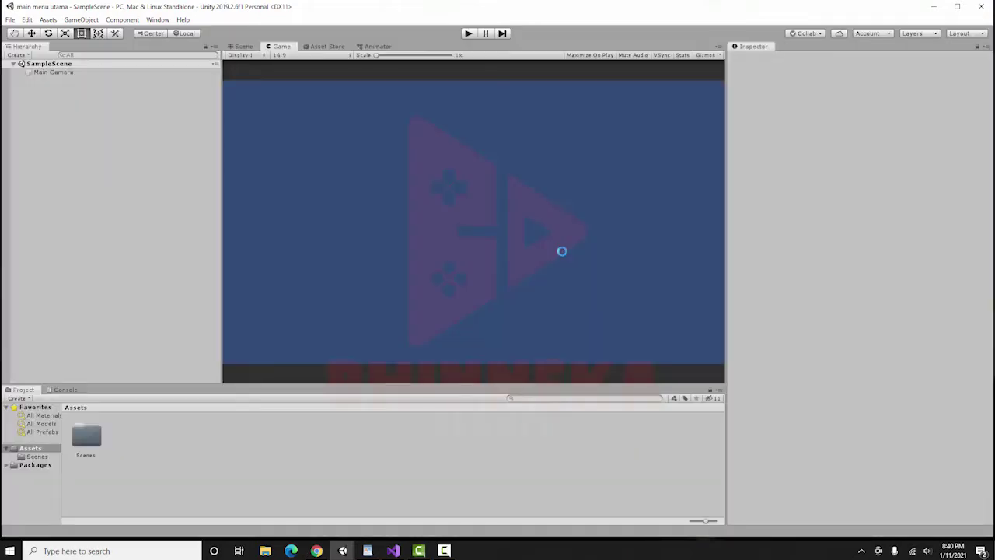
Step: Switch the project's build platform to Android in the Build Settings
click(243, 47)
click(10, 21)
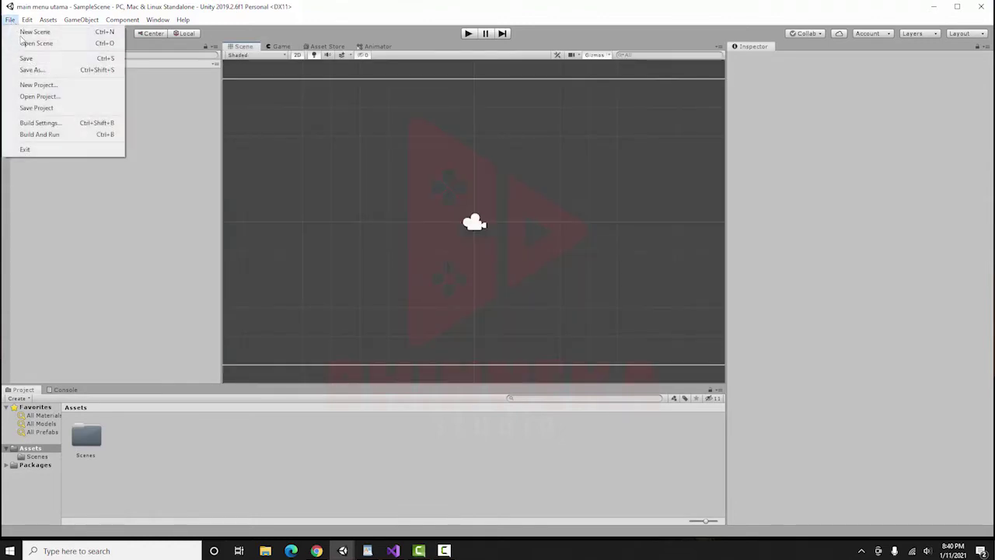
click(47, 123)
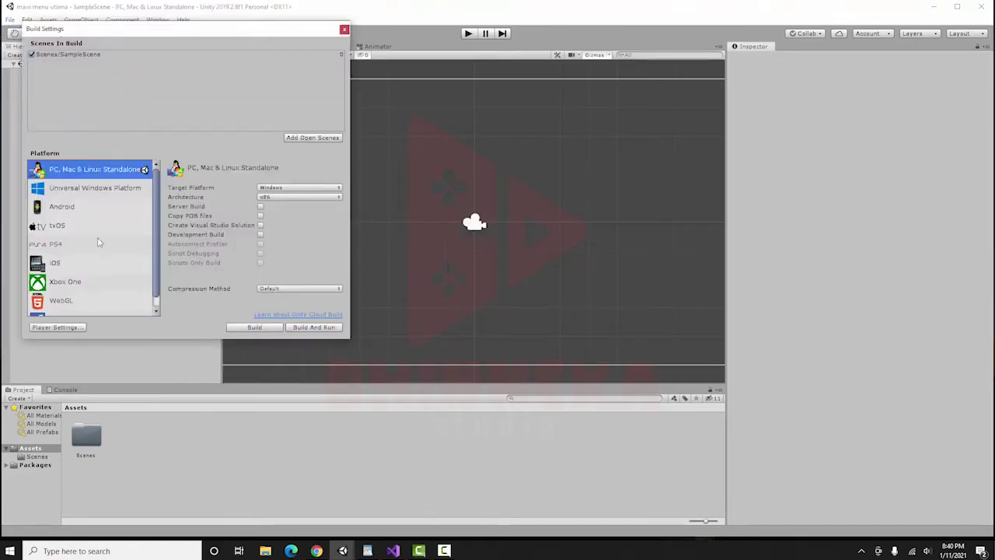
click(63, 207)
click(254, 327)
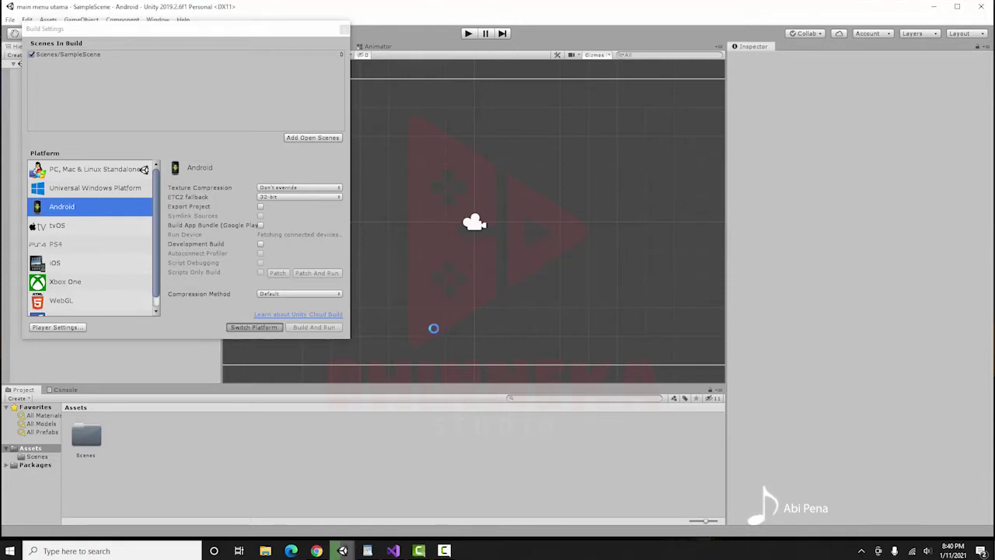
Step: Set the default orientation to Landscape Left in the Android Player settings, and close the settings windows
click(59, 327)
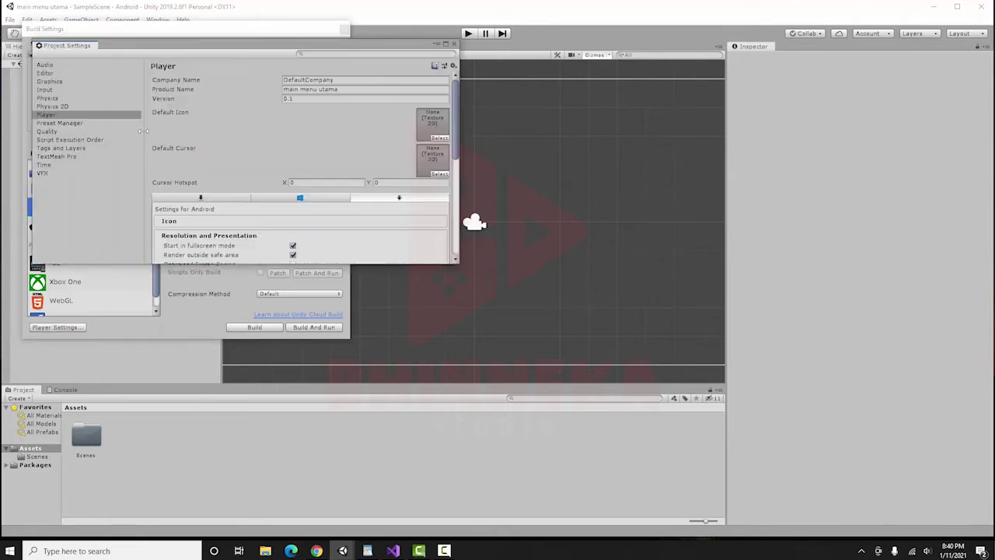
scroll(294, 197, down, 5)
scroll(268, 196, down, 2)
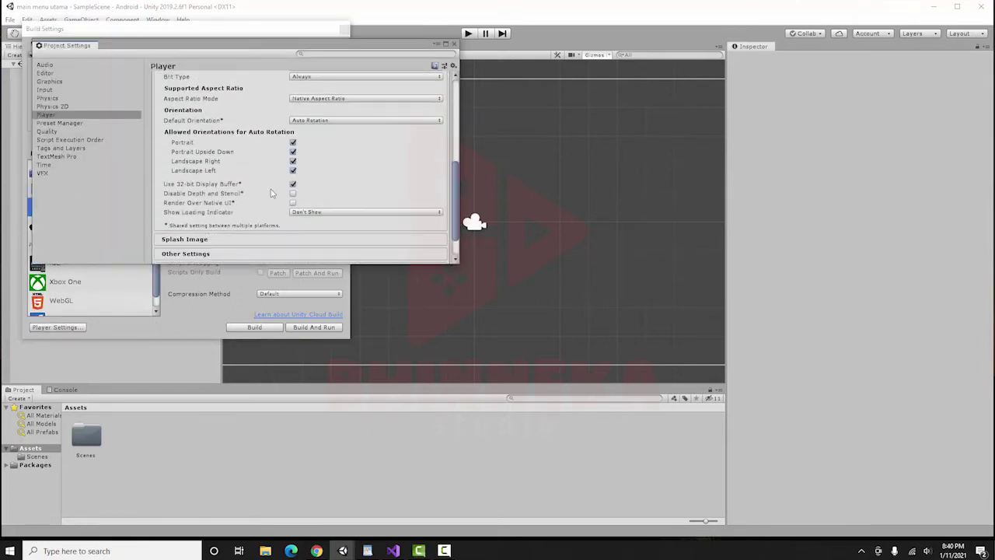
scroll(233, 218, up, 4)
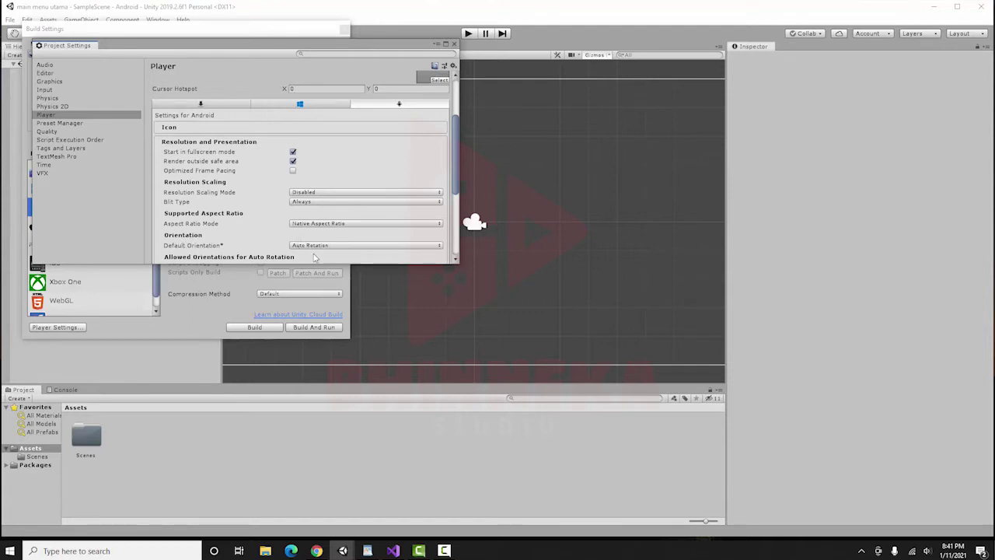
click(437, 247)
click(342, 290)
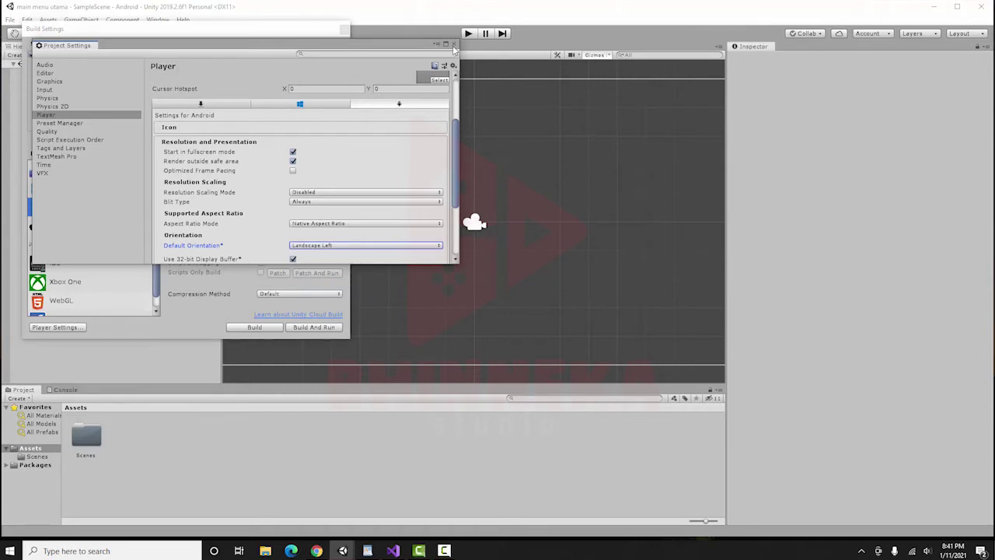
click(453, 45)
click(346, 29)
Step: Choose the 16:9 Landscape aspect ratio for the Game view and return to the Scene view
right_click(78, 118)
click(66, 144)
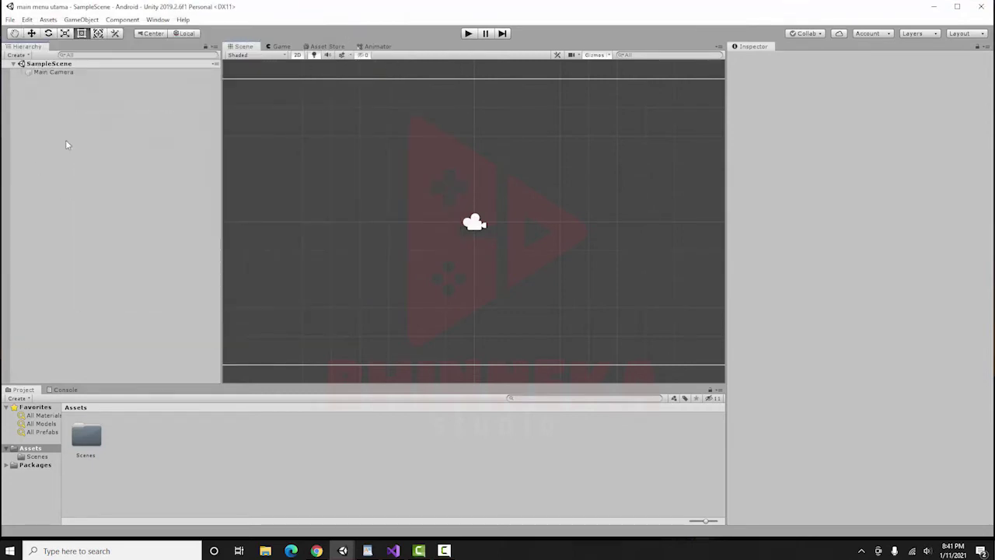
click(277, 46)
click(279, 57)
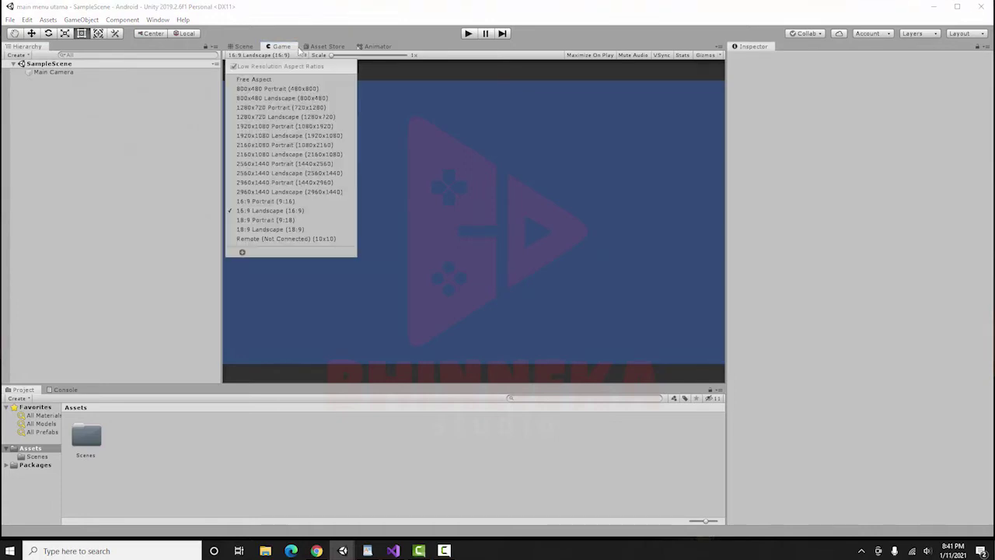
click(251, 217)
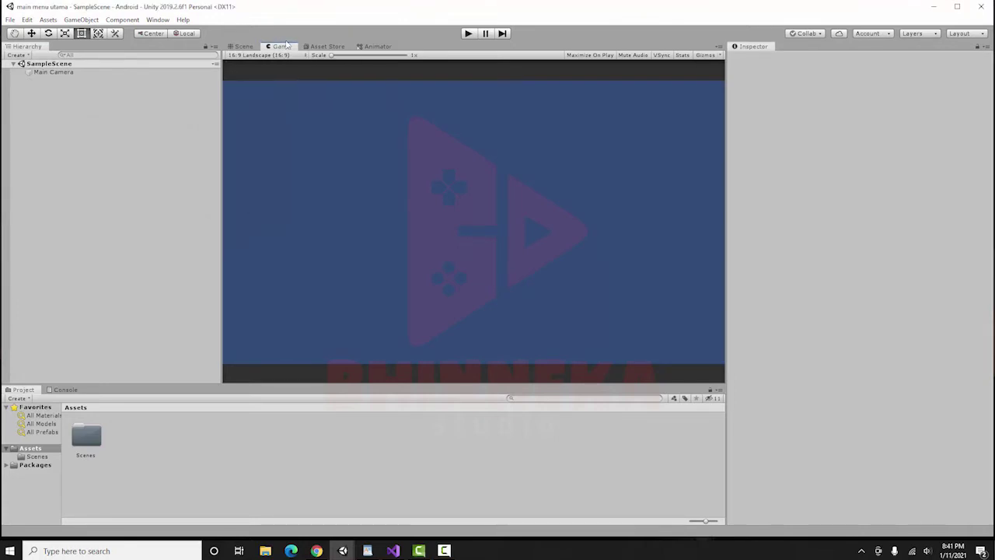
click(243, 47)
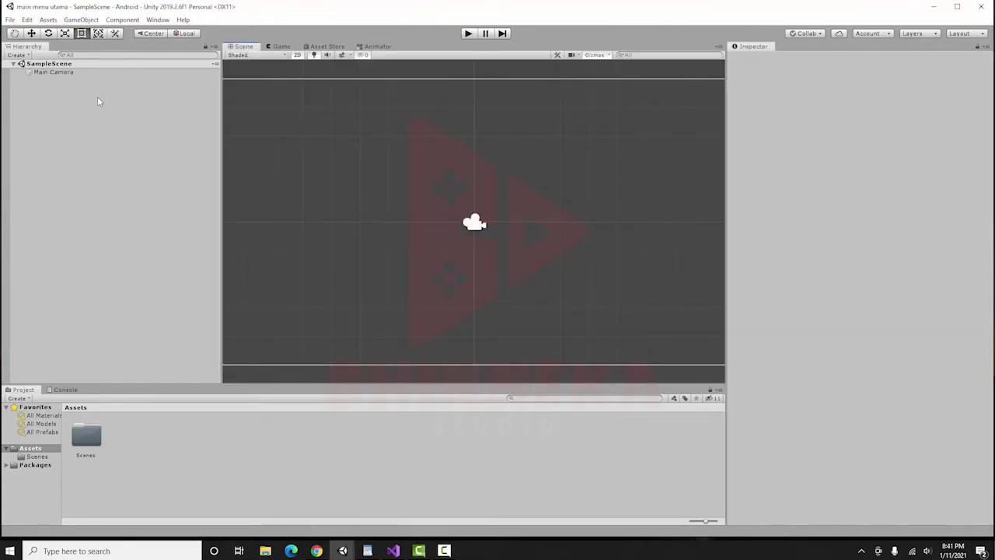
Step: Add a UI Canvas to SampleScene and frame it in the Scene view
right_click(43, 91)
mouse_move(70, 266)
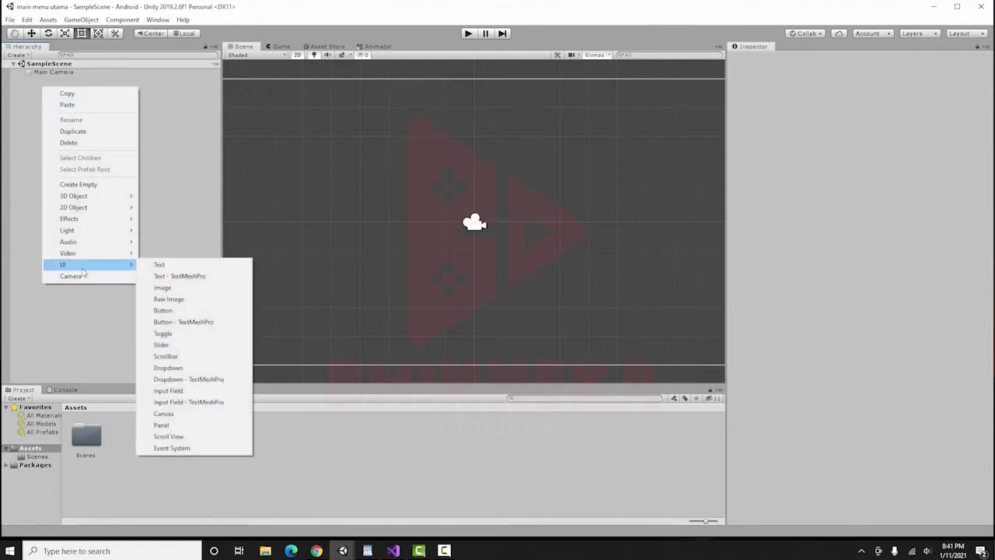
click(197, 415)
key(f)
scroll(475, 184, up, 4)
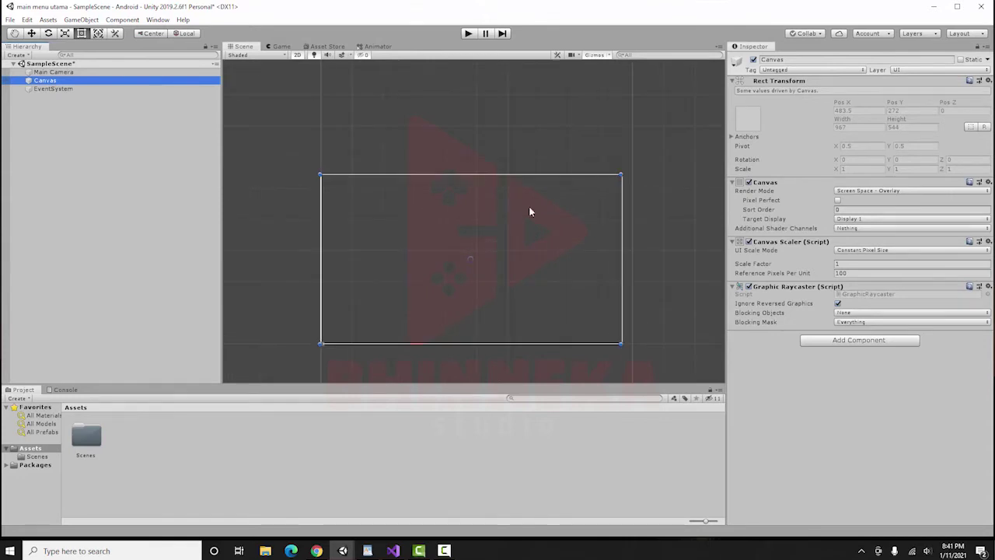
Step: Keep the Canvas render mode at Screen Space - Overlay and set its UI Scale Mode to Scale With Screen Size
click(881, 197)
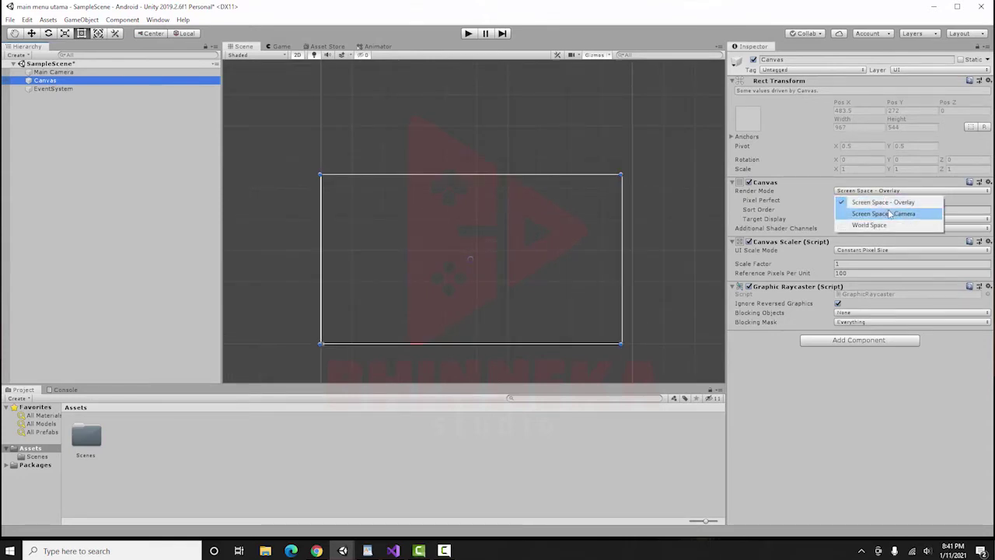
click(886, 200)
click(882, 250)
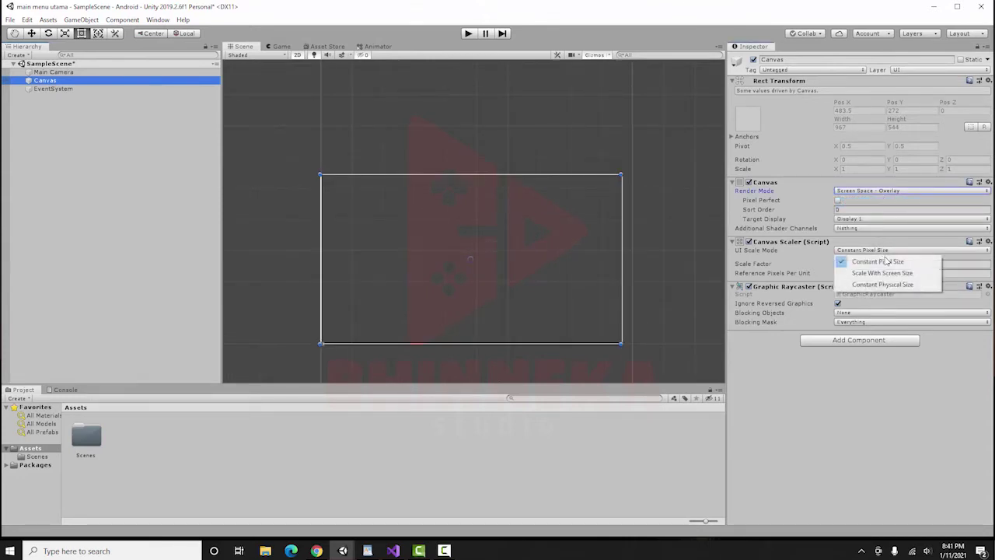
click(892, 272)
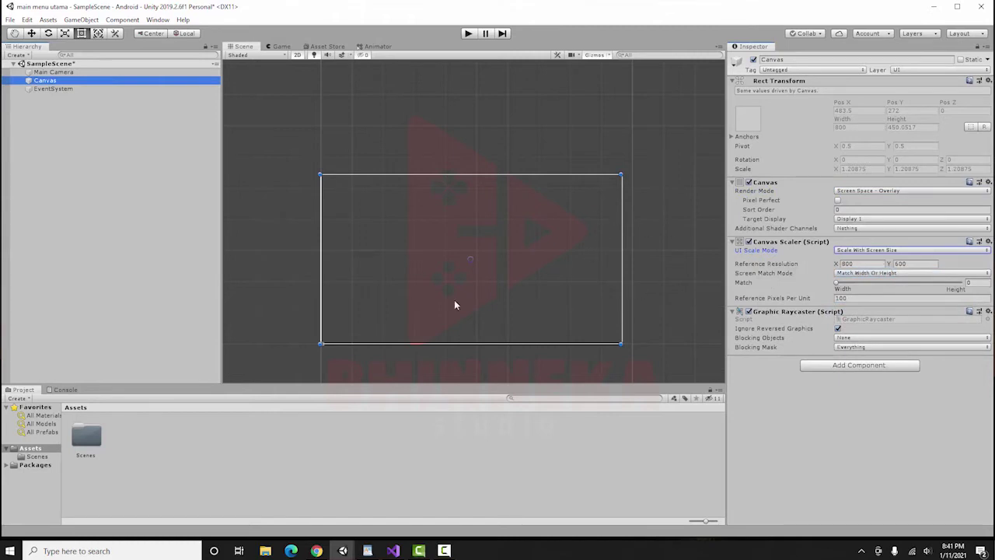
Step: Add a UI Image inside the Canvas and set its width to 800 and height to 450
scroll(427, 213, down, 1)
scroll(428, 210, up, 2)
scroll(428, 211, up, 1)
middle_drag(429, 212, 427, 160)
right_click(74, 81)
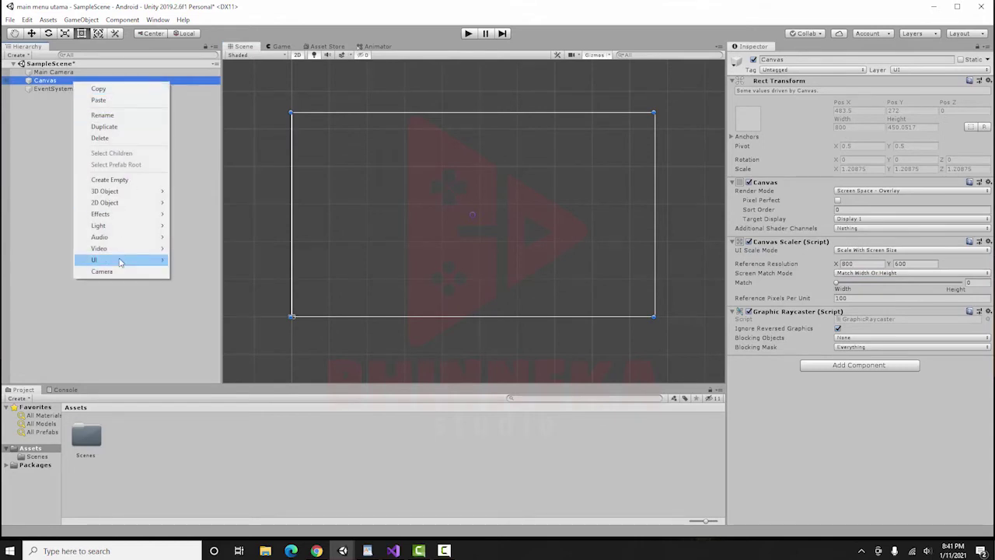
mouse_move(125, 261)
click(196, 286)
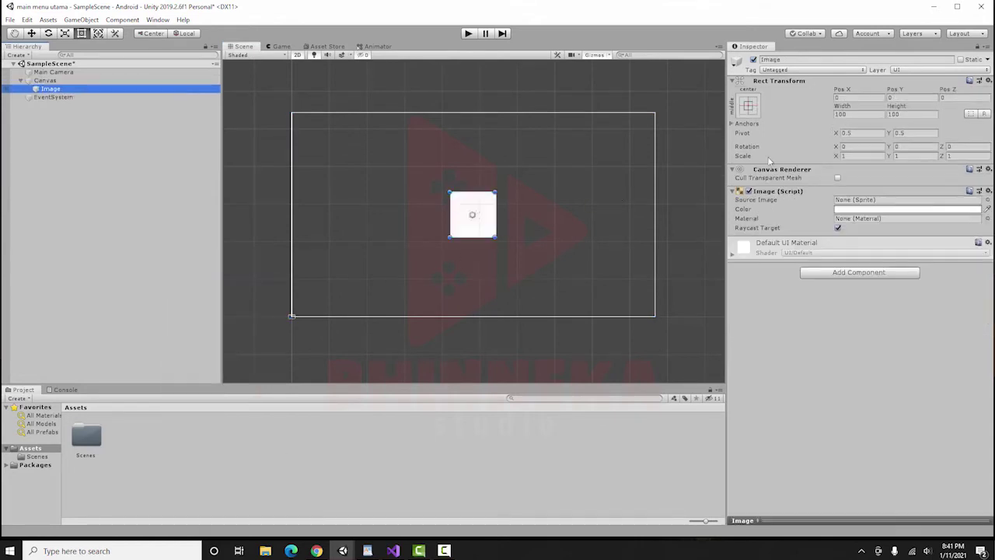
click(856, 115)
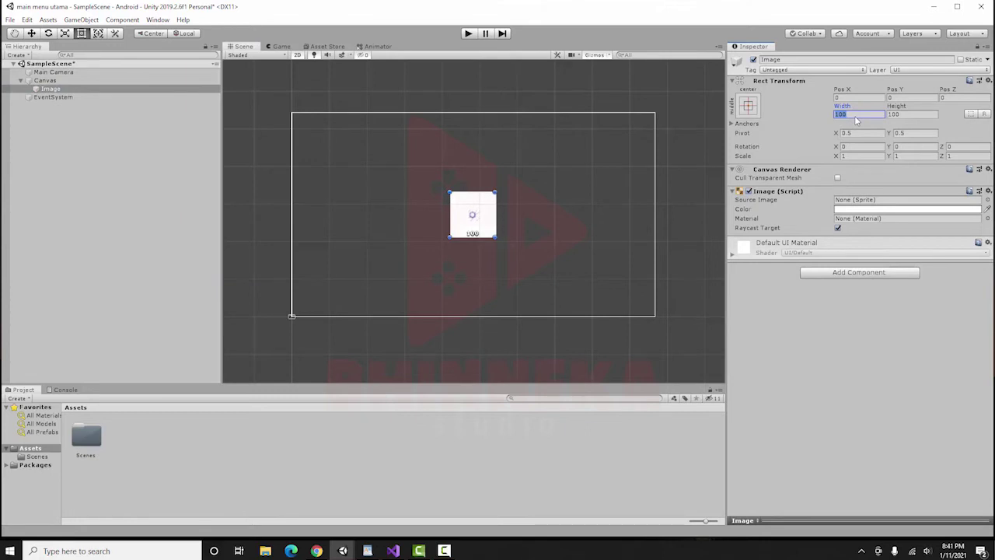
text(800)
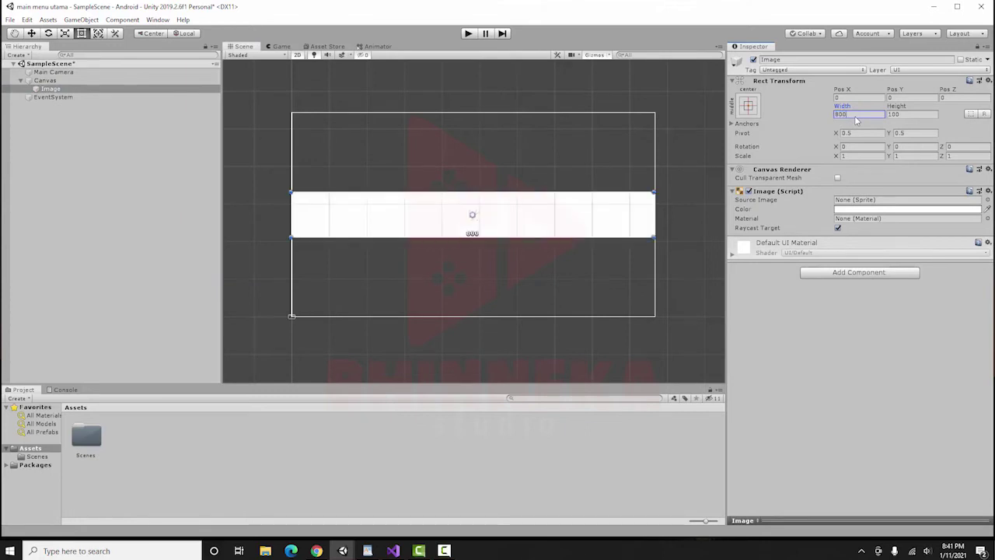
click(901, 114)
text(450)
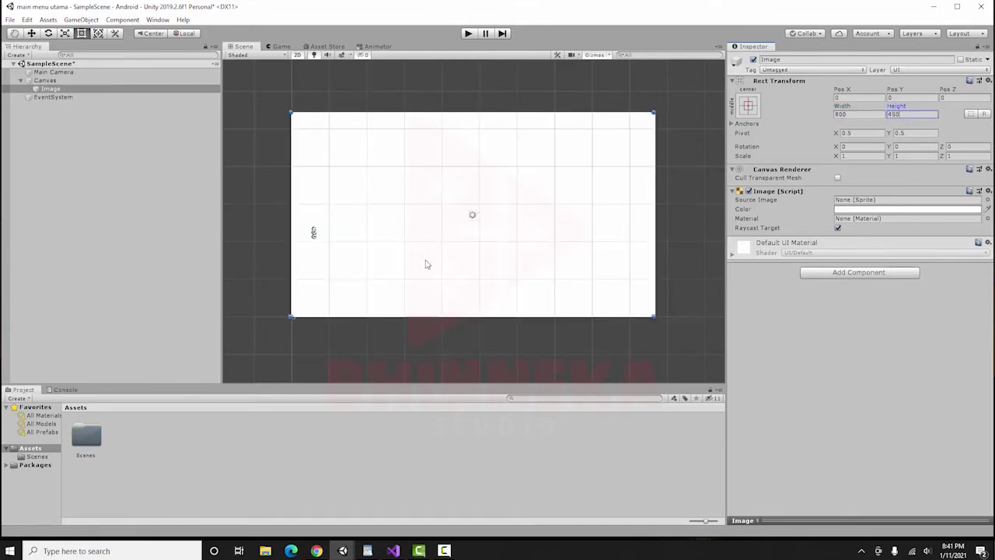
Step: Rename the SampleScene asset in the Scenes folder to "main menu" and reload the open scene
double_click(85, 439)
click(85, 451)
right_click(94, 454)
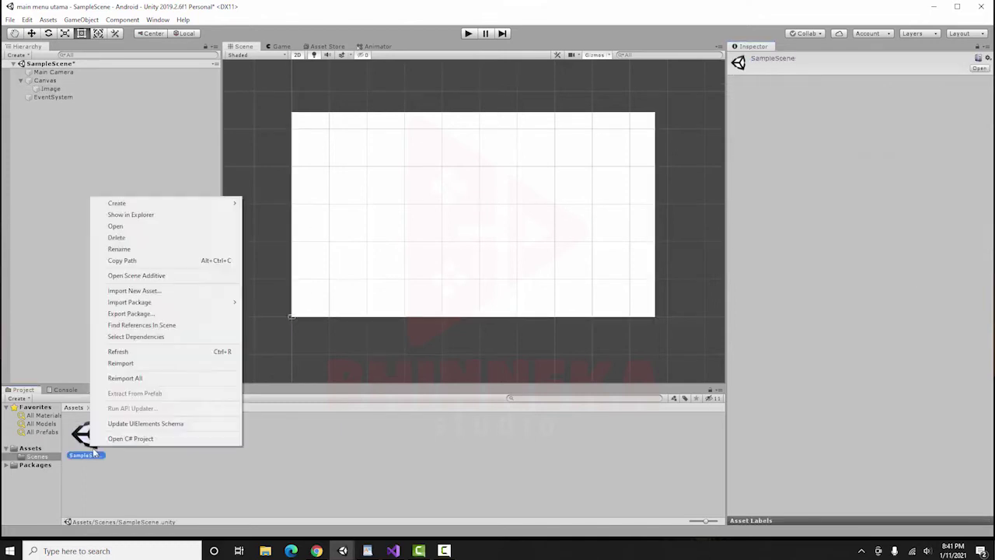
click(125, 248)
text(m)
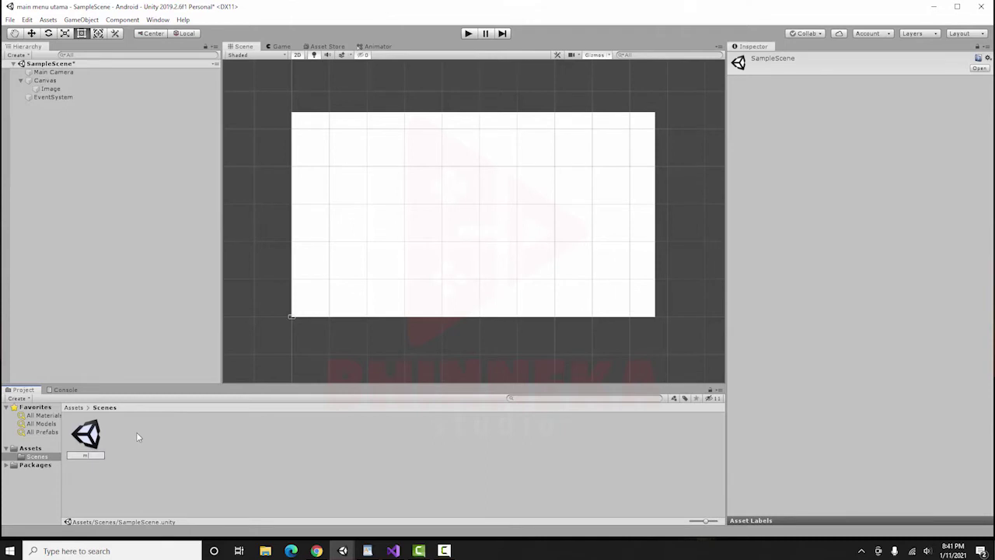
text(ain menu)
key(Return)
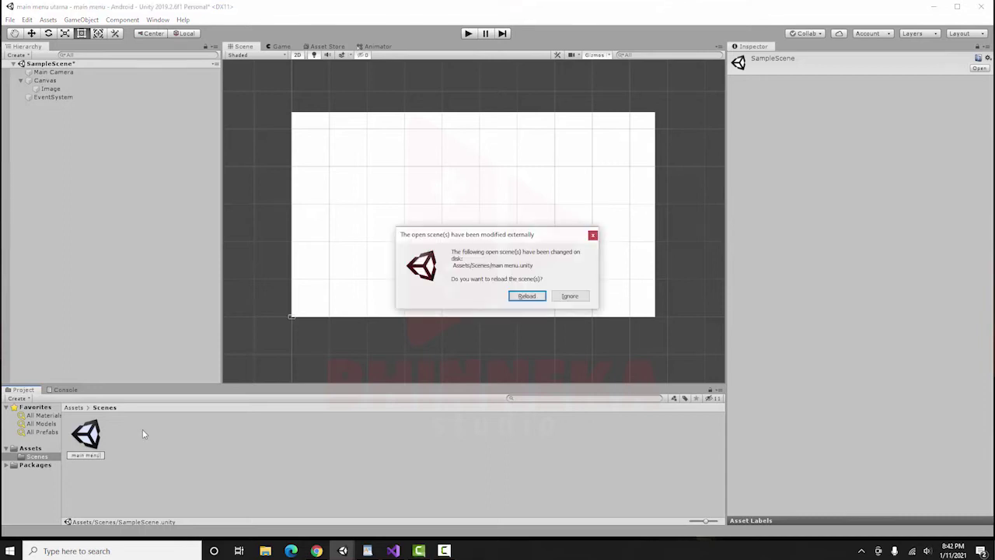
click(526, 296)
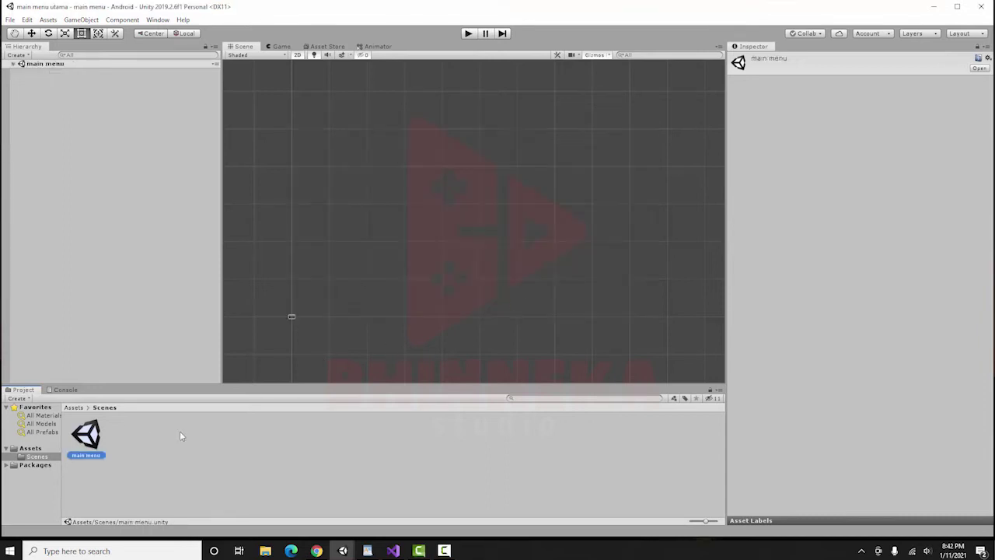
Step: Add a UI Canvas to the reloaded main menu scene
right_click(64, 98)
mouse_move(93, 275)
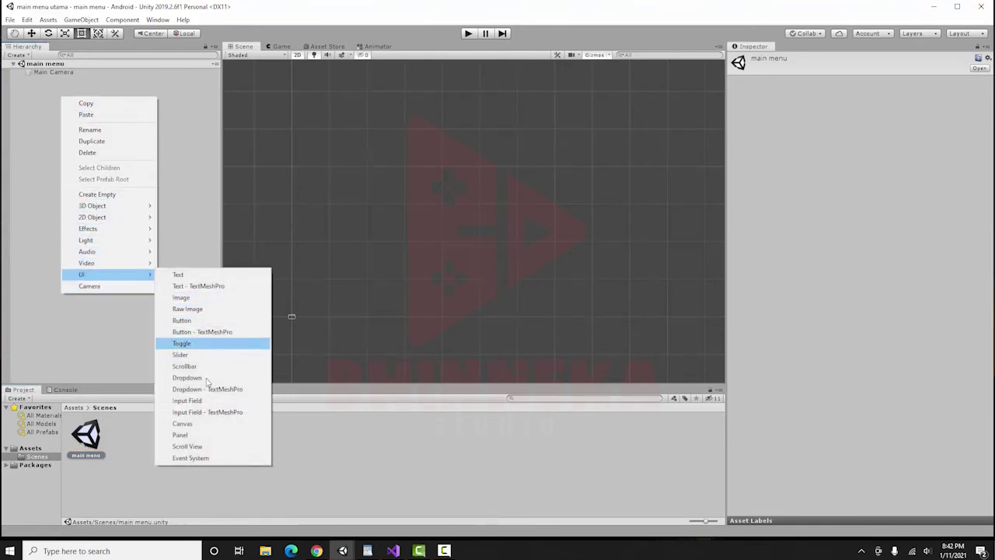
click(184, 423)
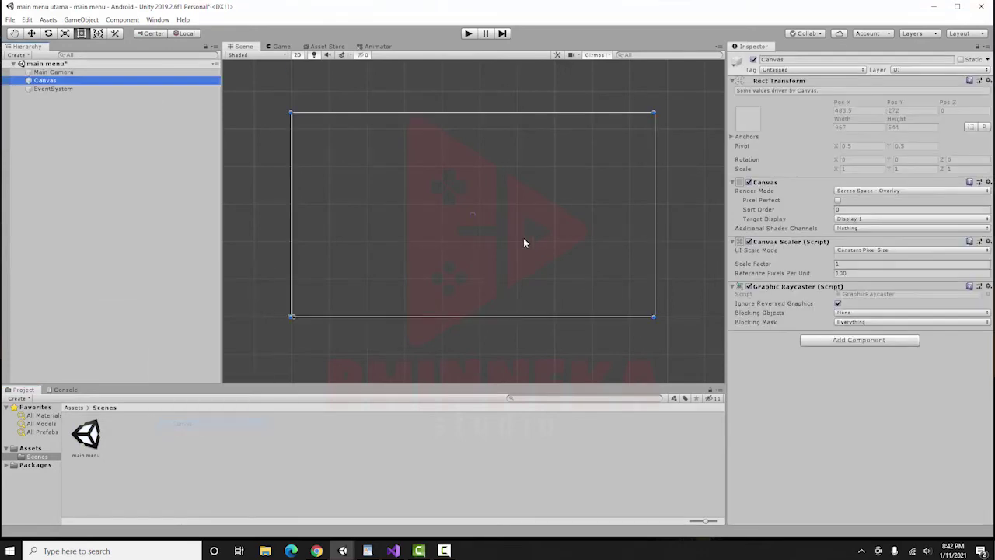
right_click(58, 79)
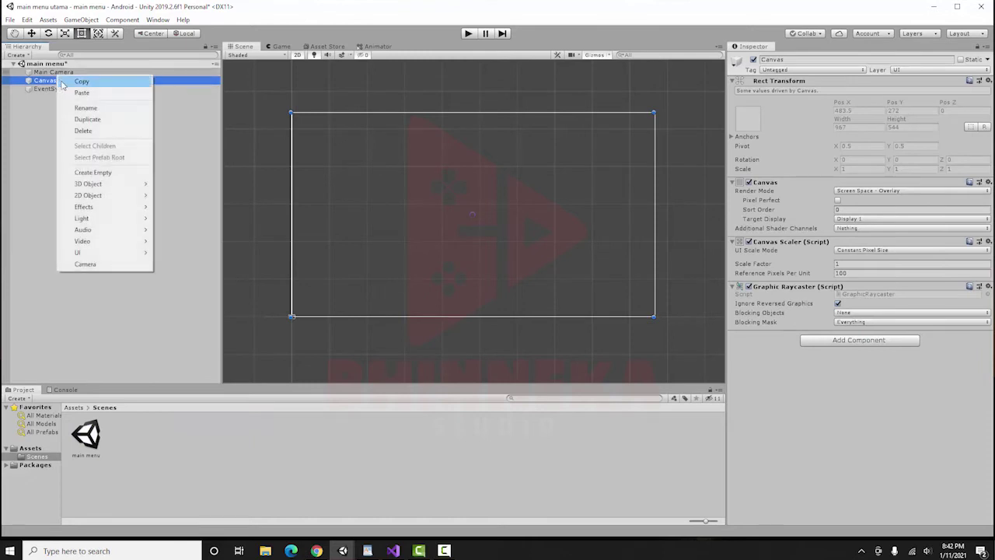
click(168, 83)
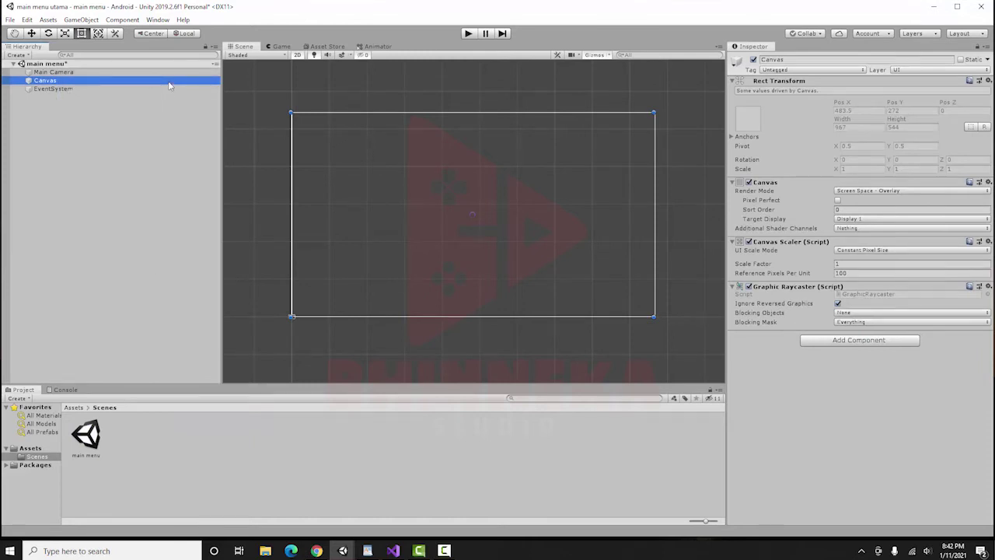
click(289, 44)
click(282, 47)
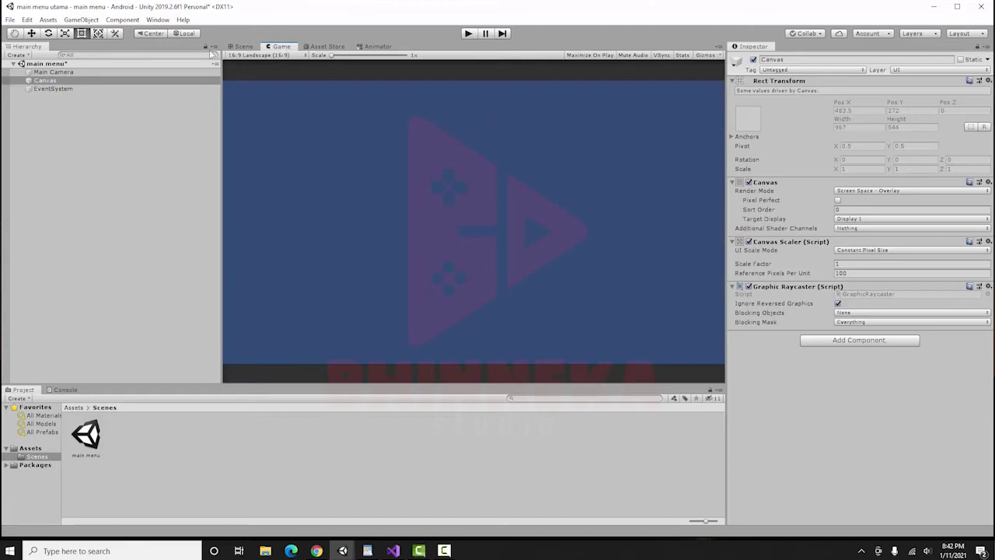
double_click(87, 81)
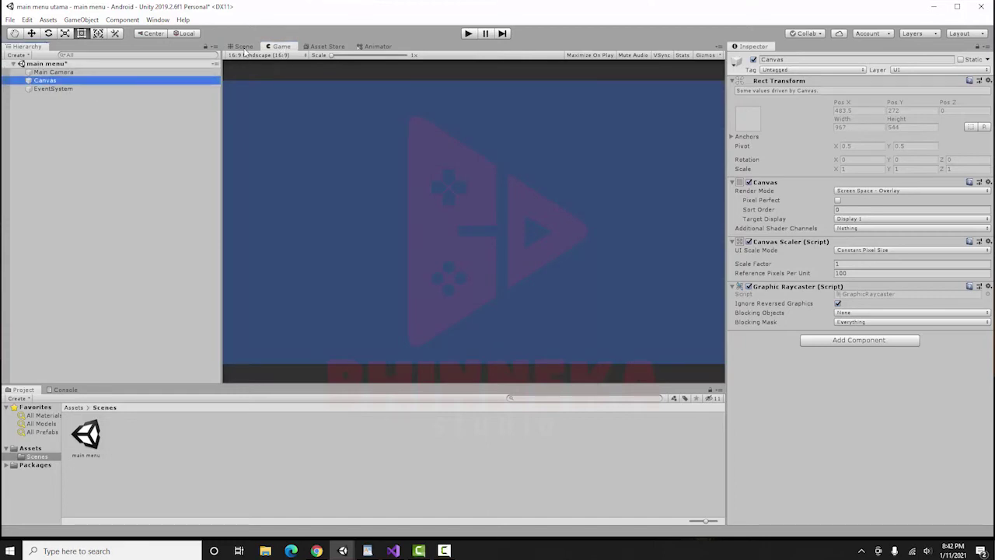
click(118, 78)
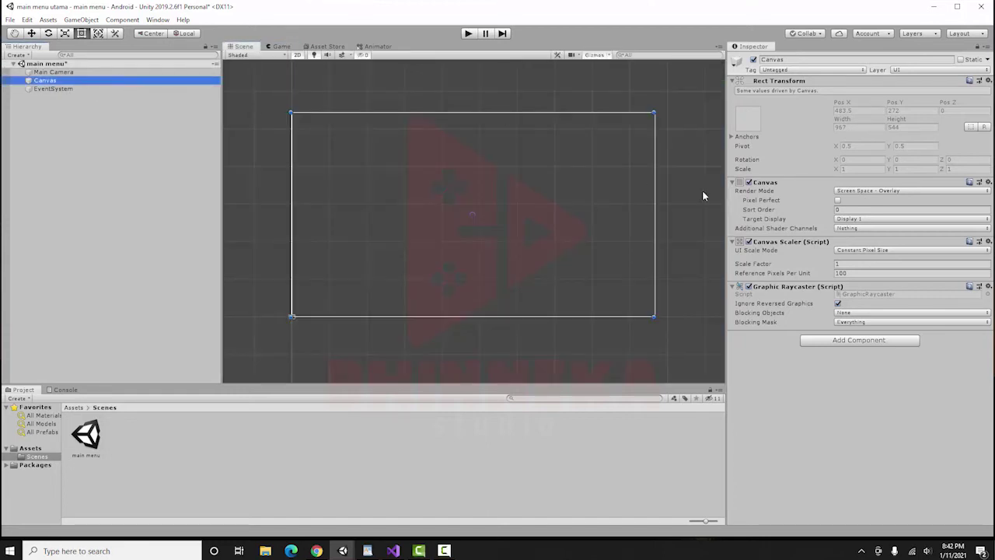
Step: Set the Canvas UI Scale Mode to Scale With Screen Size and keep its render mode at Screen Space - Overlay
click(878, 249)
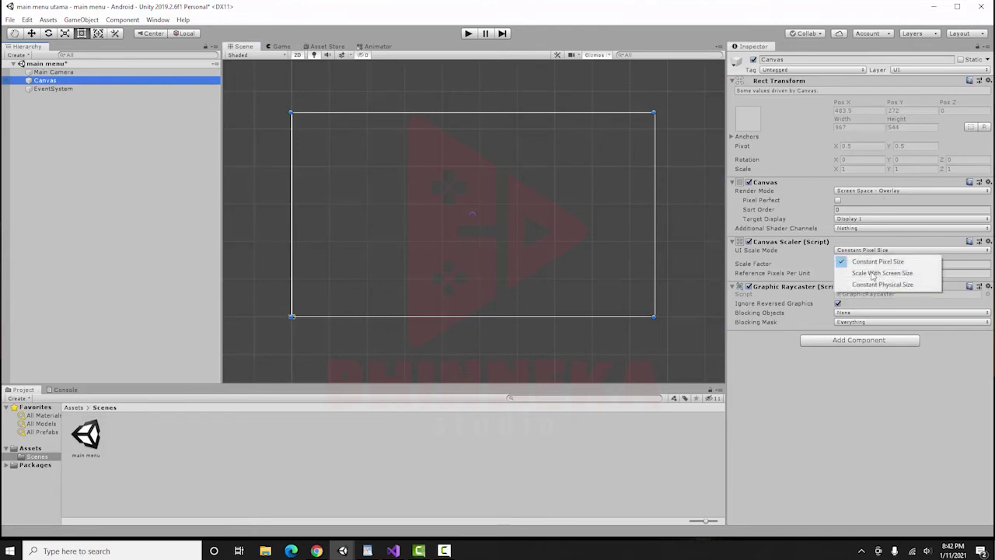
click(869, 271)
click(885, 192)
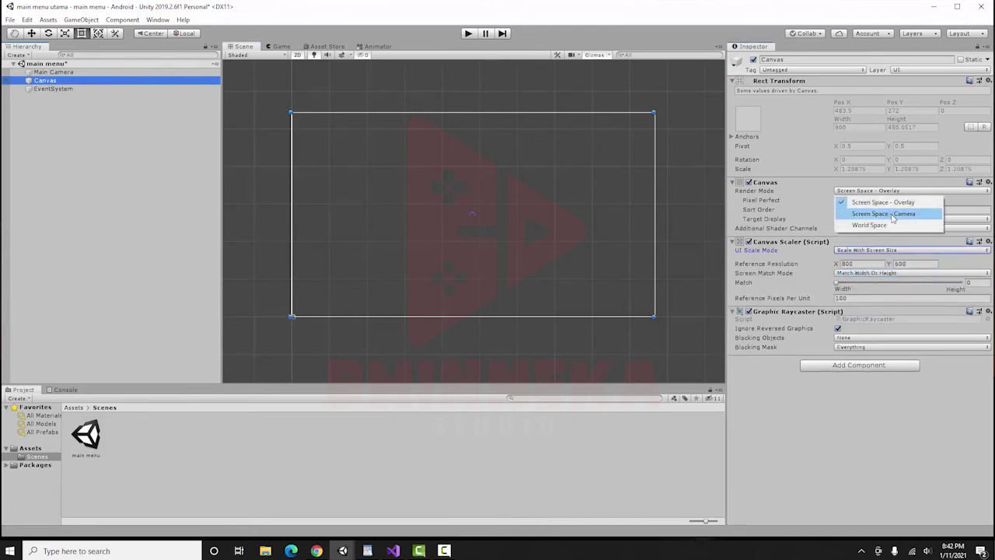
click(885, 202)
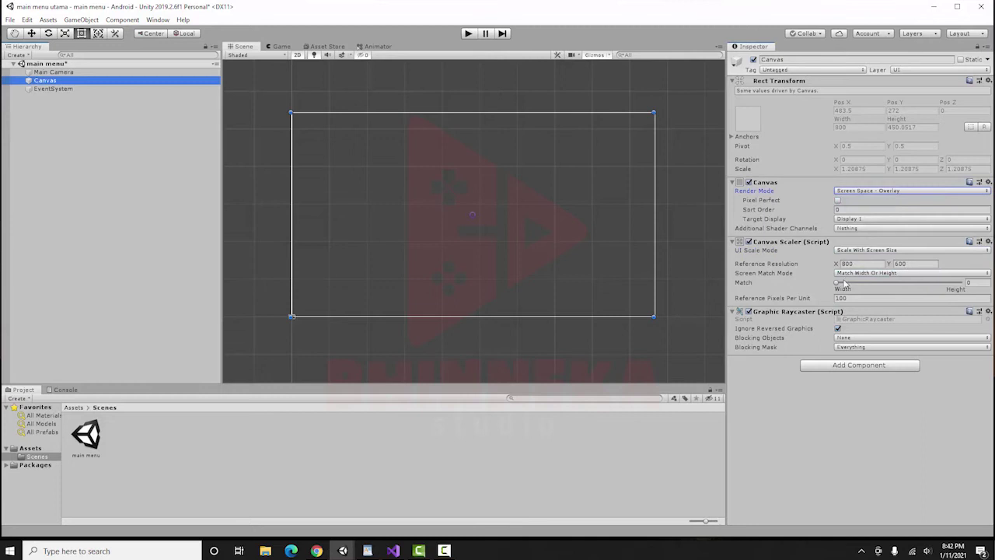
Step: Add a UI Image inside the Canvas and set its width to 800 and height to 450
right_click(58, 80)
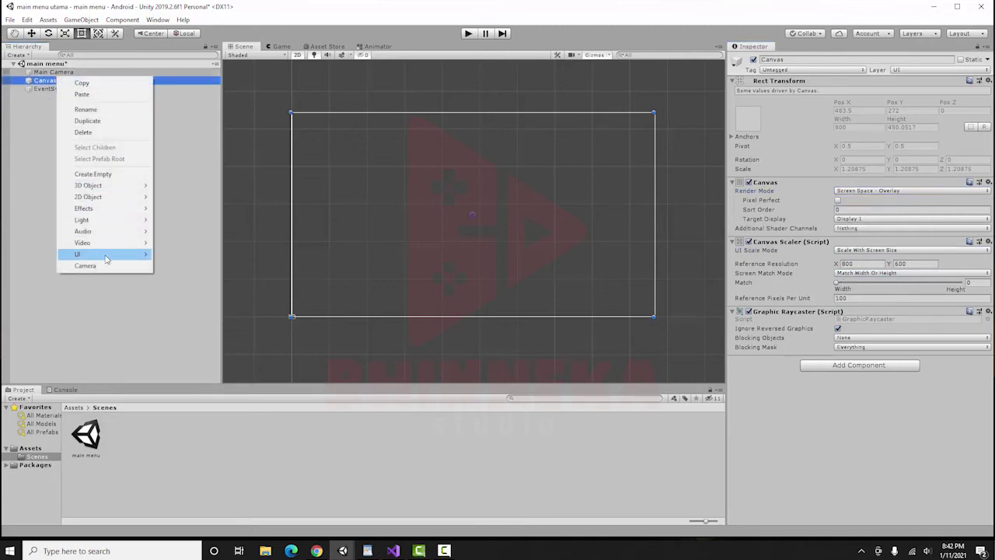
mouse_move(108, 256)
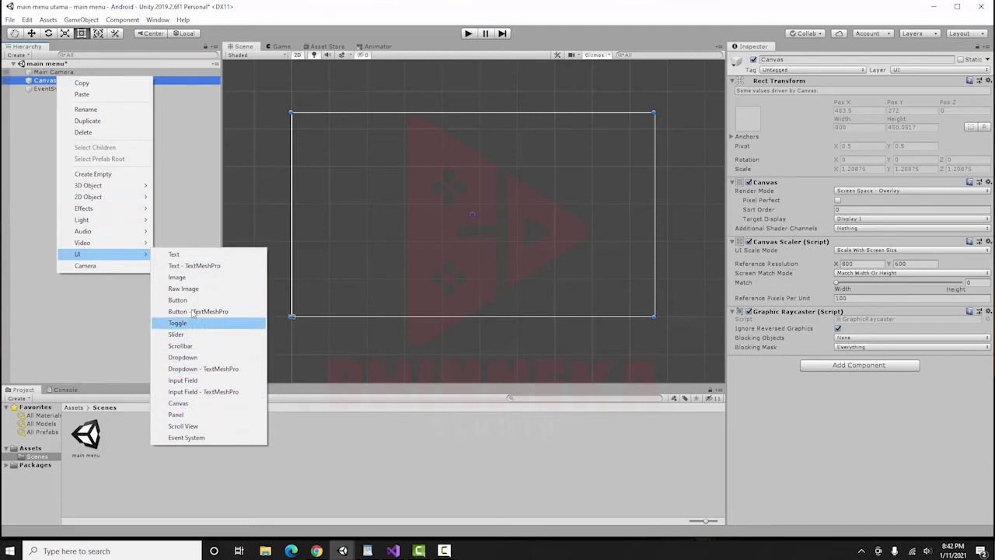
click(187, 279)
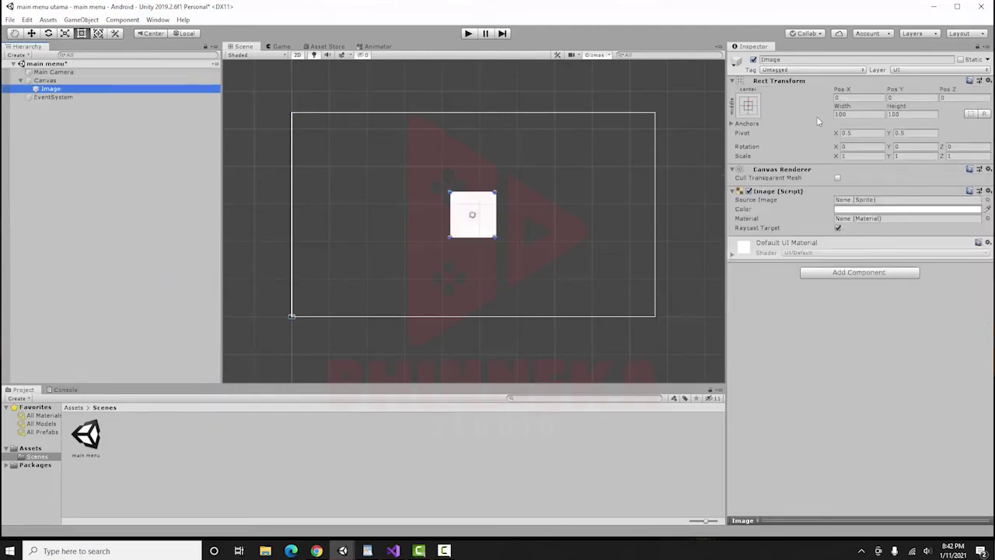
click(857, 114)
text(800)
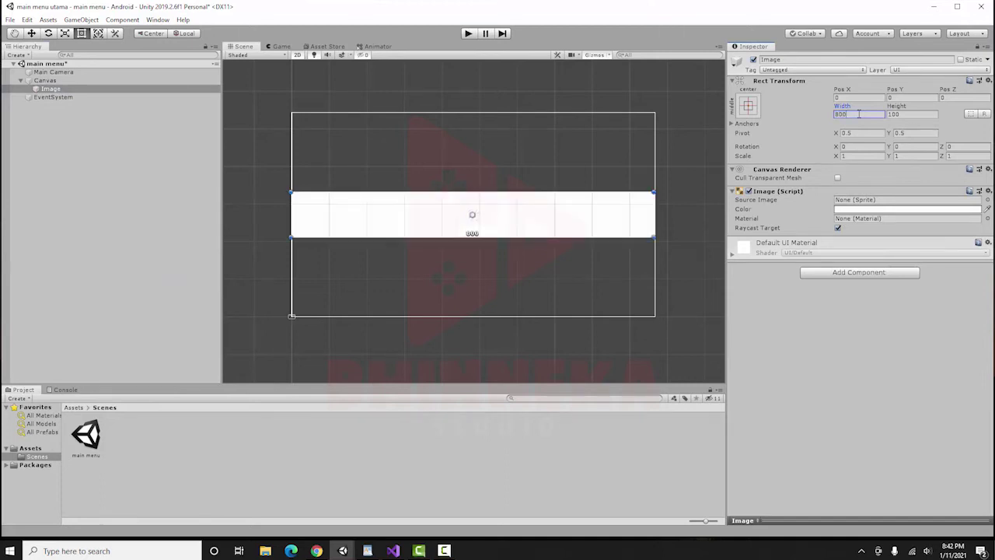
key(Tab)
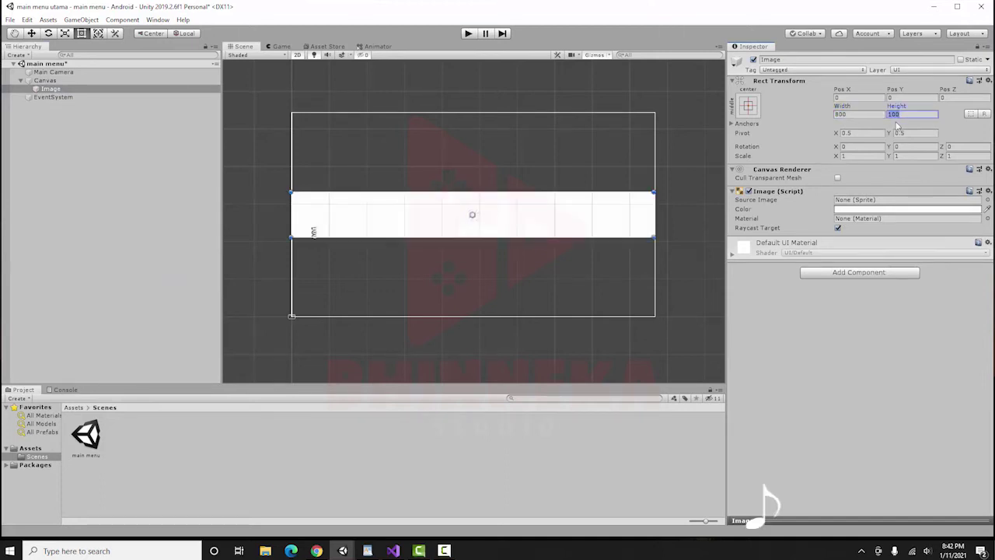
text(450)
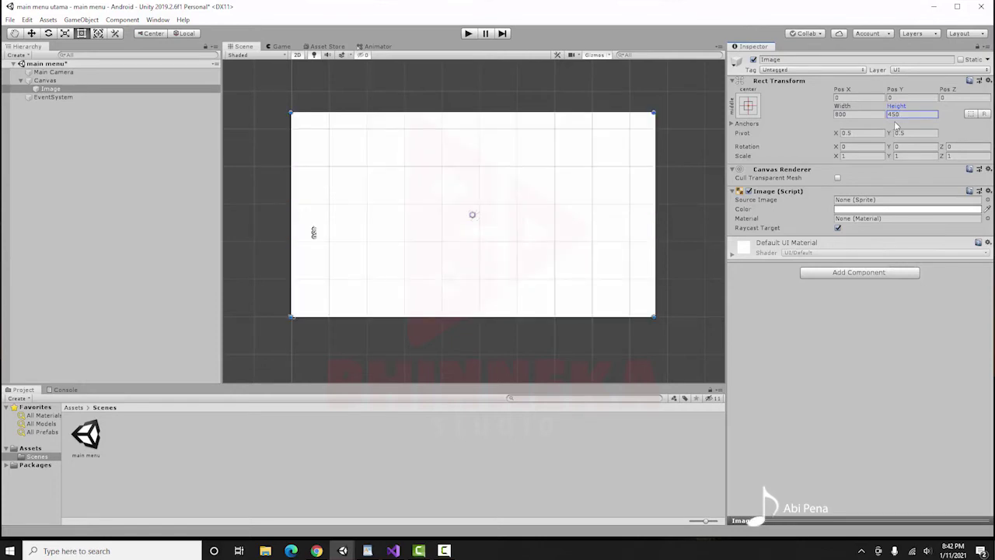
Step: Import the wp3234803 picture from the Pictures folder into the Scenes folder and assign it as the Image's source image
click(265, 550)
scroll(116, 373, down, 1)
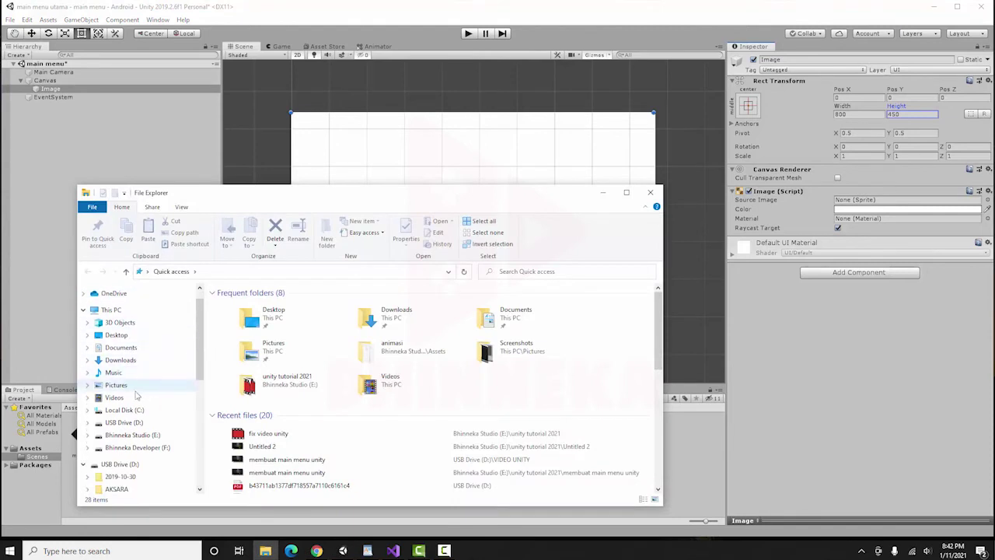
click(117, 385)
drag(296, 396, 681, 460)
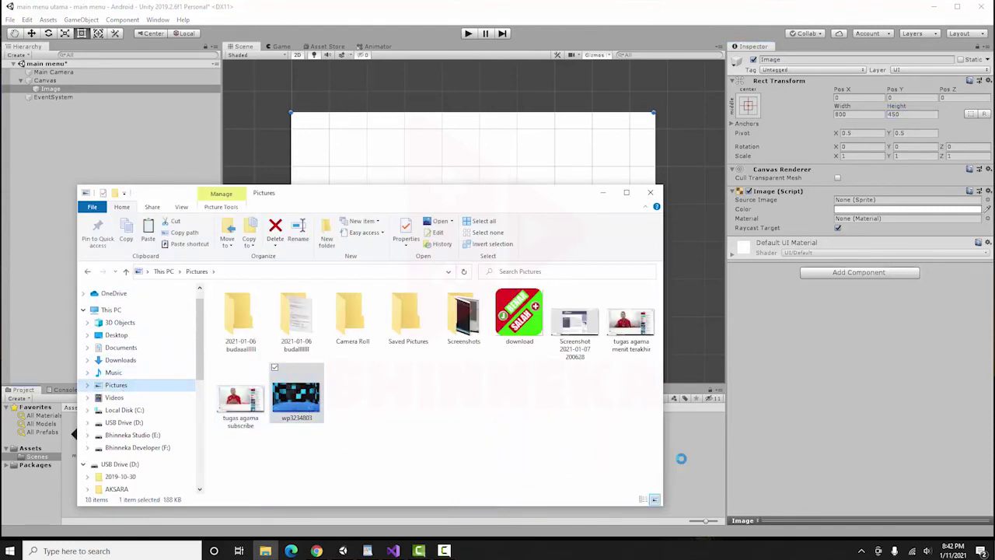
click(602, 192)
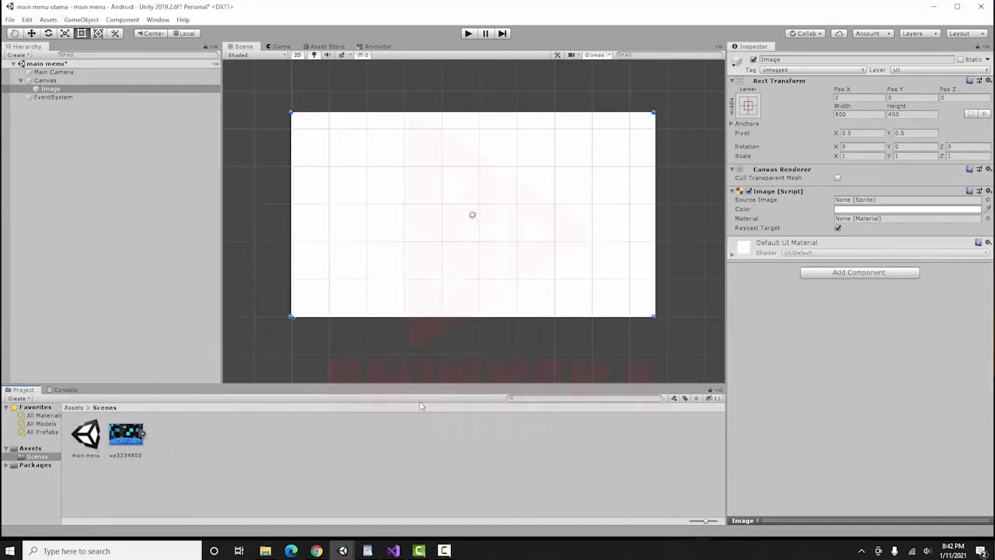
drag(111, 439, 861, 202)
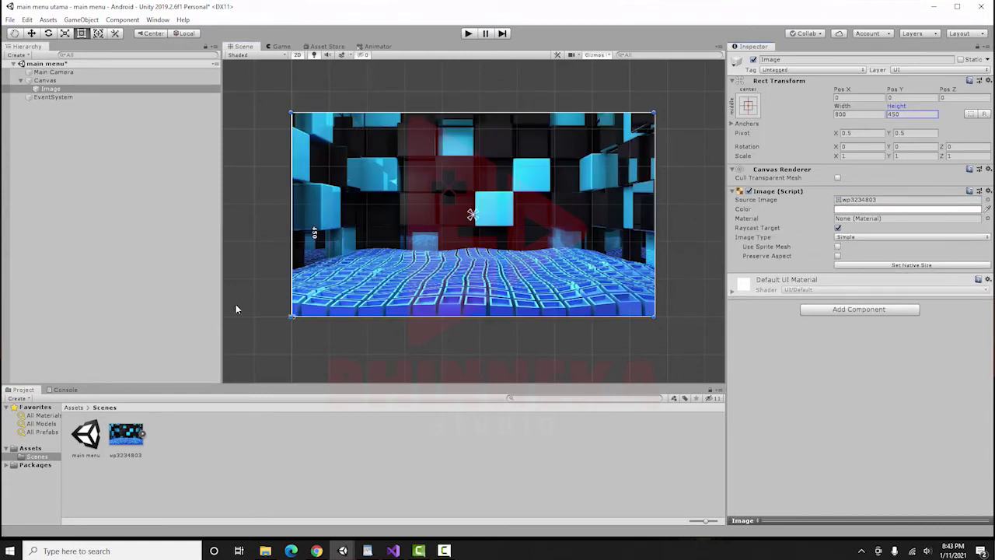
Step: Add a UI Button inside the Canvas, on top of the background image
click(60, 146)
click(44, 81)
right_click(44, 80)
mouse_move(74, 258)
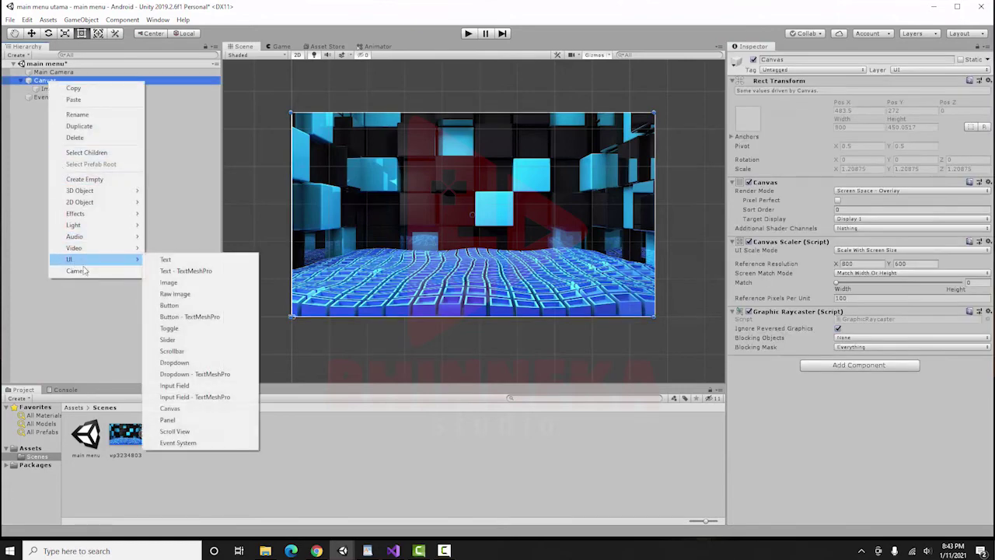
click(171, 305)
Step: Move the button to the lower-left part of the background and enlarge it to about 198 wide by 50 high
click(31, 32)
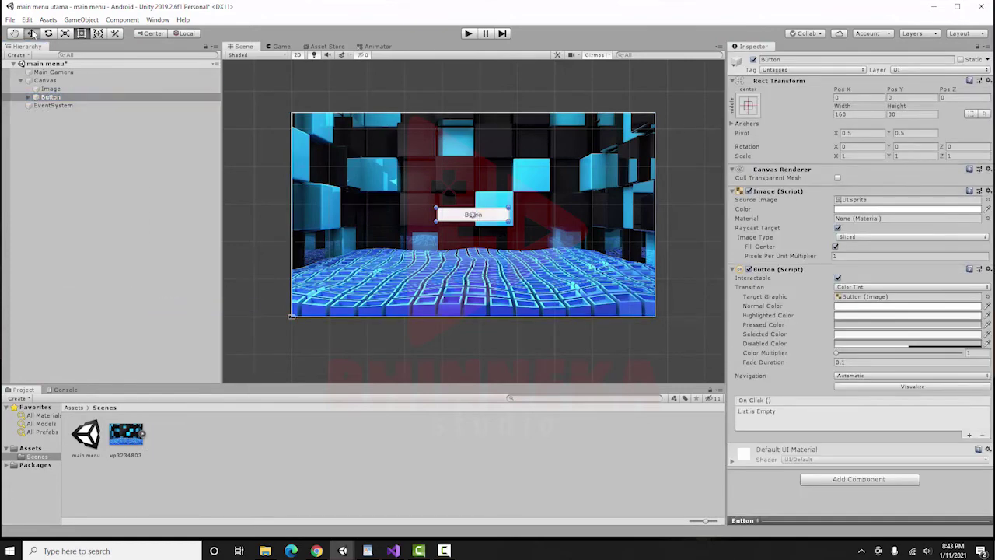
drag(512, 216, 403, 268)
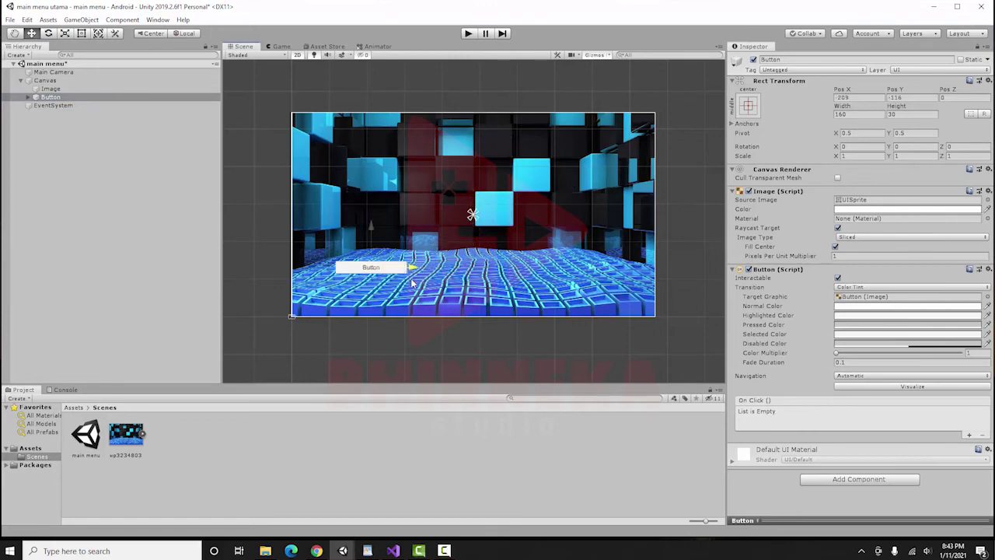
mouse_move(361, 229)
mouse_down()
mouse_move(360, 245)
mouse_move(361, 235)
mouse_up()
drag(398, 275, 402, 274)
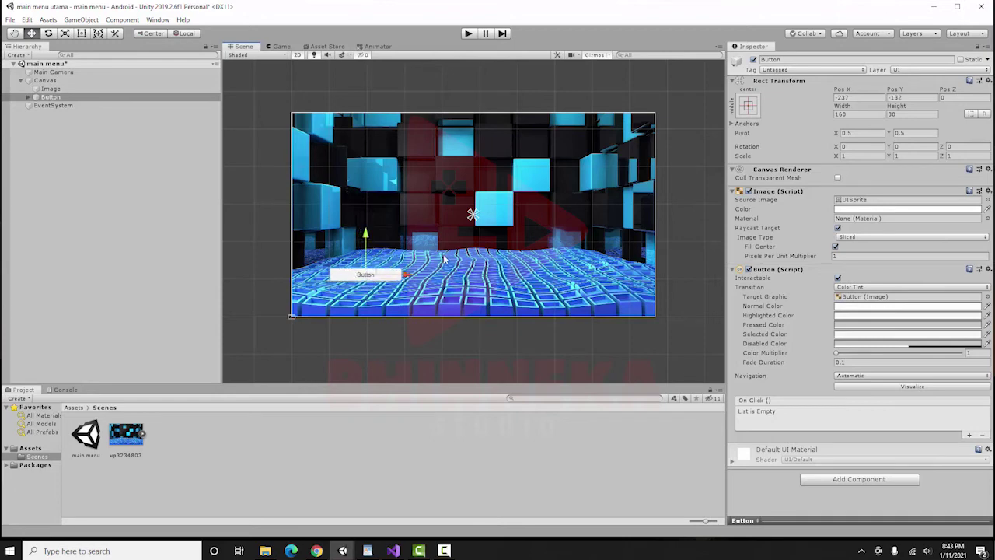
click(81, 35)
drag(377, 268, 419, 272)
Step: Change the button's label text to "Materi"
click(51, 96)
click(28, 97)
click(56, 105)
click(781, 207)
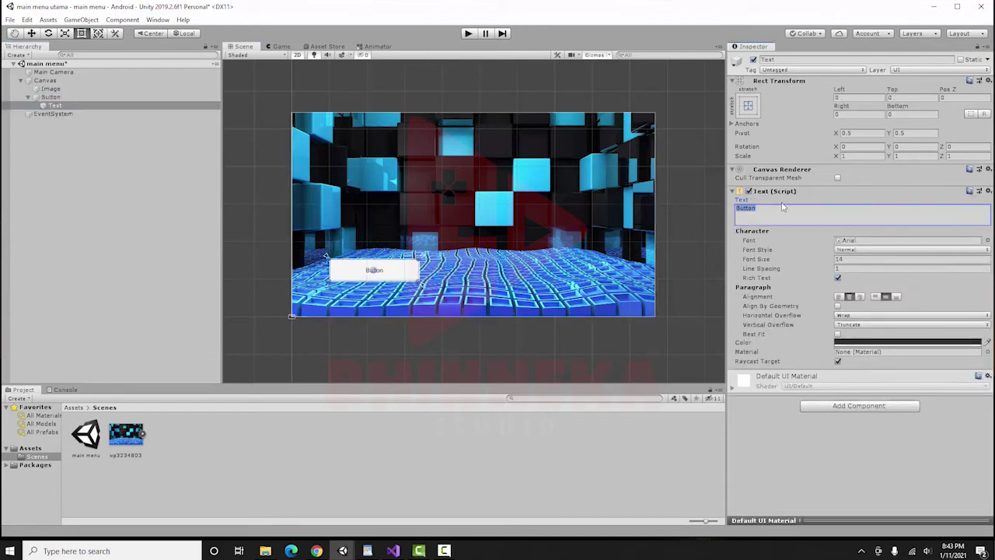
text(Materi)
Step: Make the Materi button's label bold and set its font size to 30
click(858, 254)
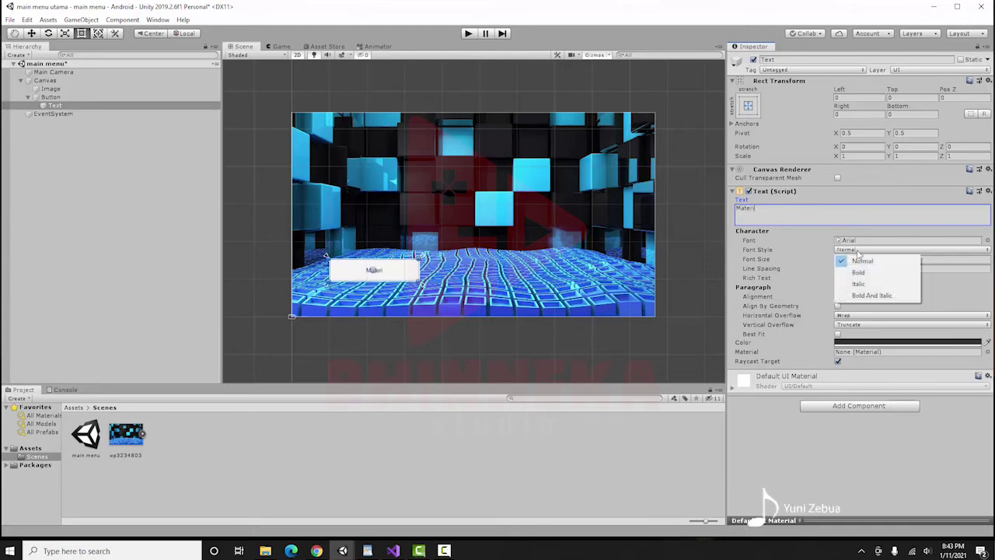
click(855, 269)
click(854, 260)
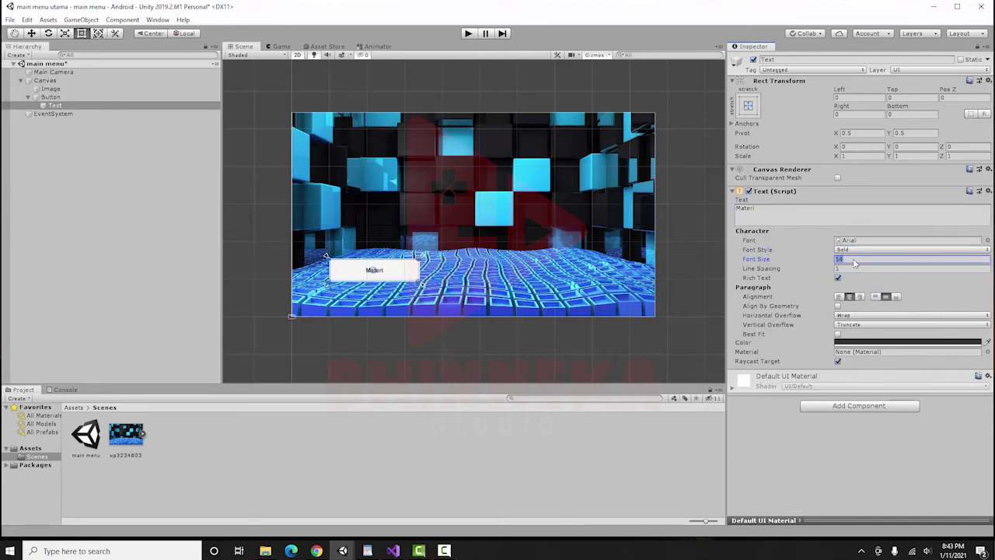
text(30)
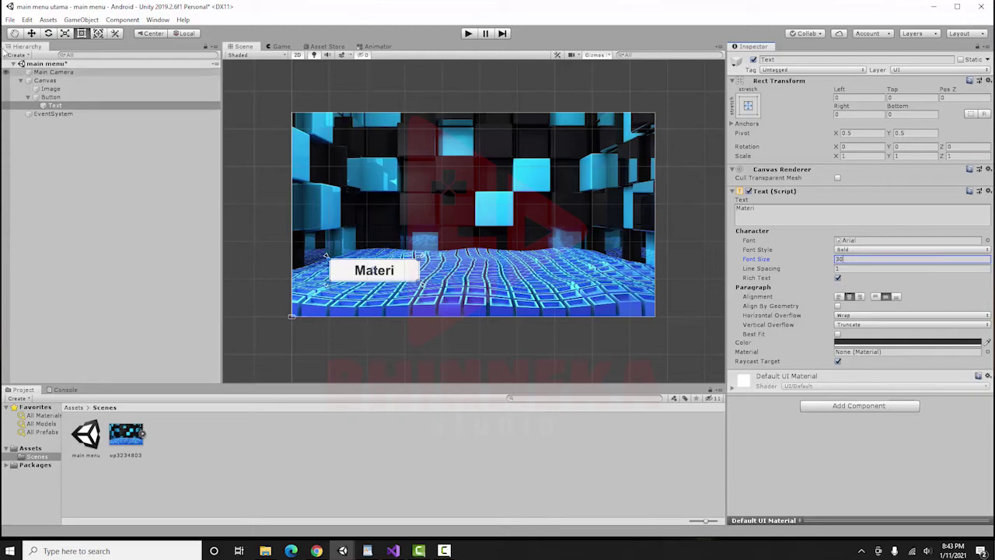
Step: Duplicate the Materi button twice to get three buttons inside the Canvas
click(31, 32)
click(49, 97)
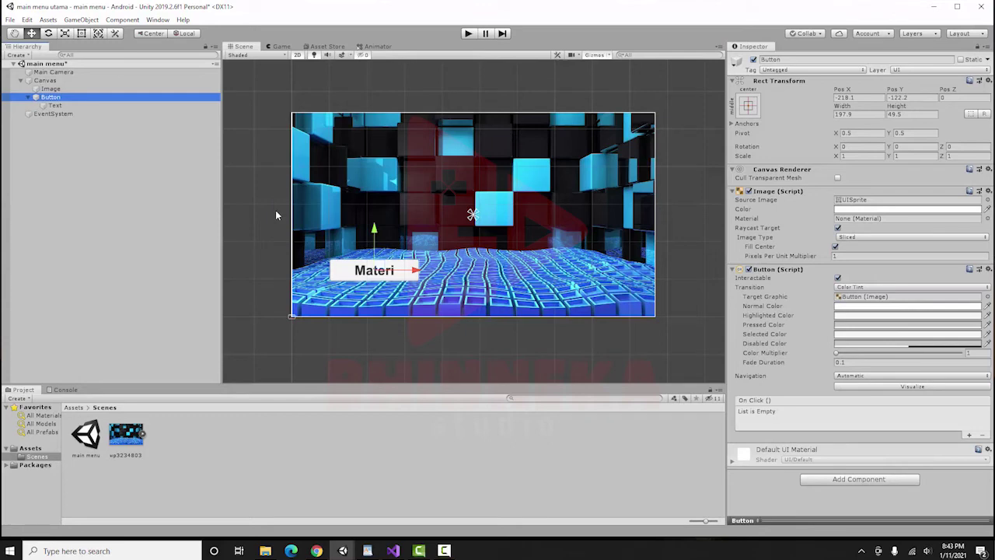
right_click(82, 98)
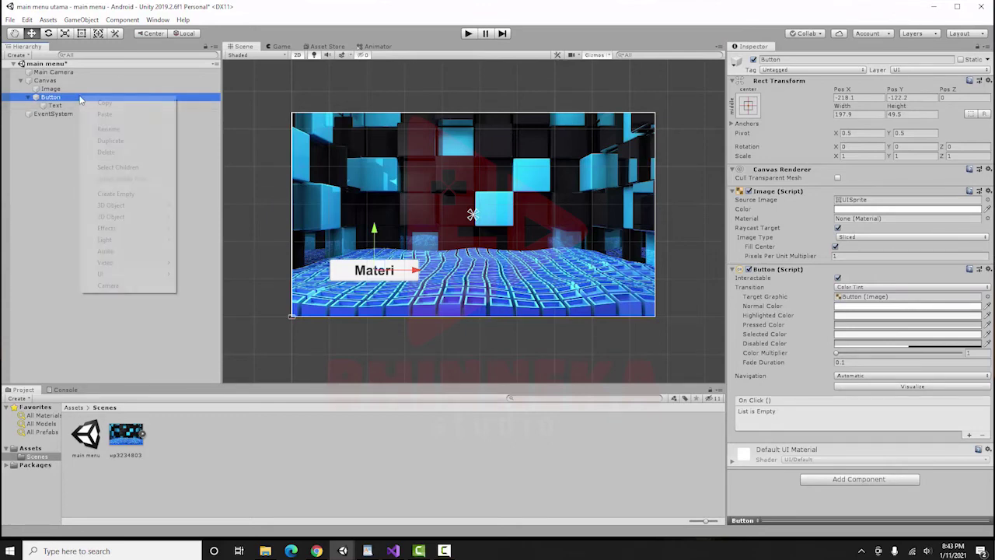
click(110, 140)
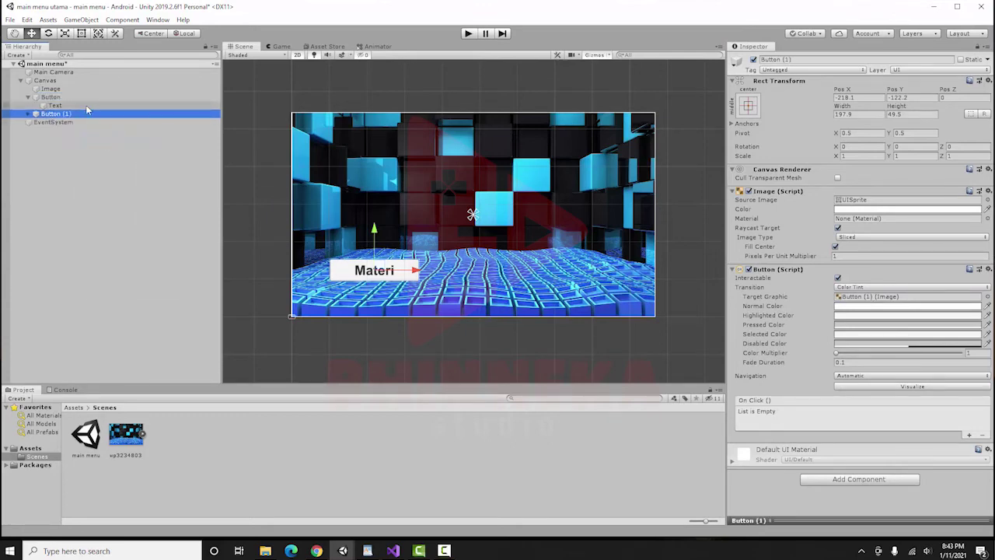
right_click(86, 116)
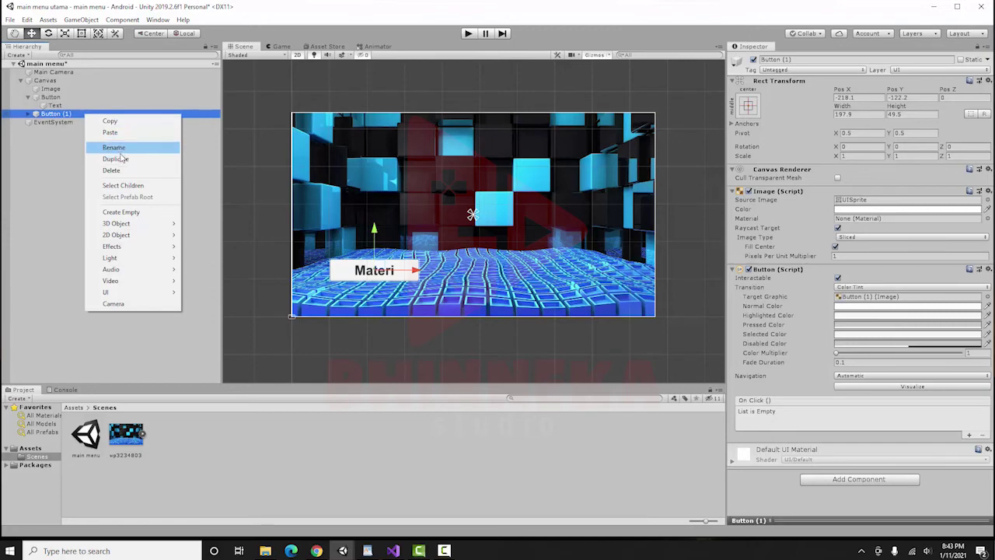
click(117, 158)
Step: Move the two duplicate buttons along X to form an evenly spaced row with the original, at about X 18 and X 253
click(29, 114)
click(54, 122)
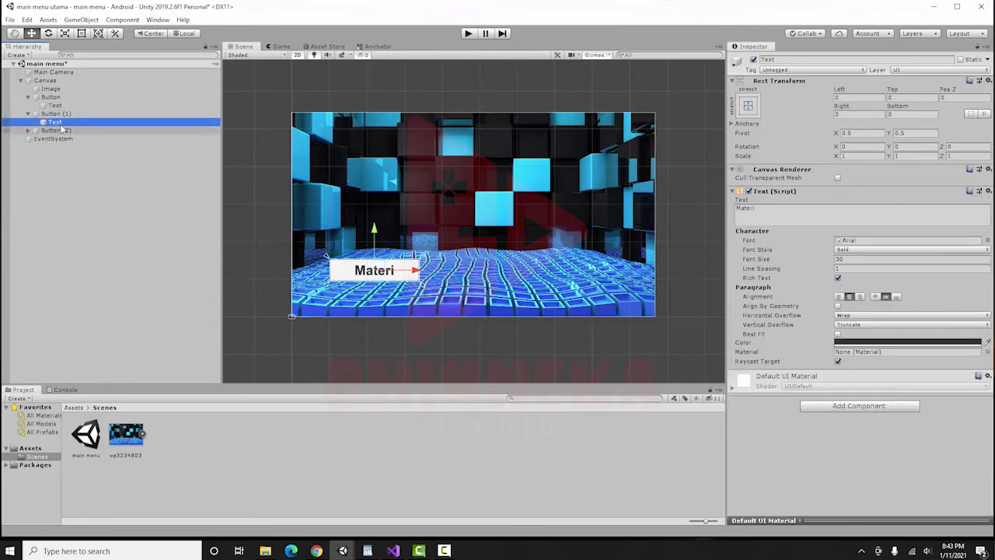
click(59, 114)
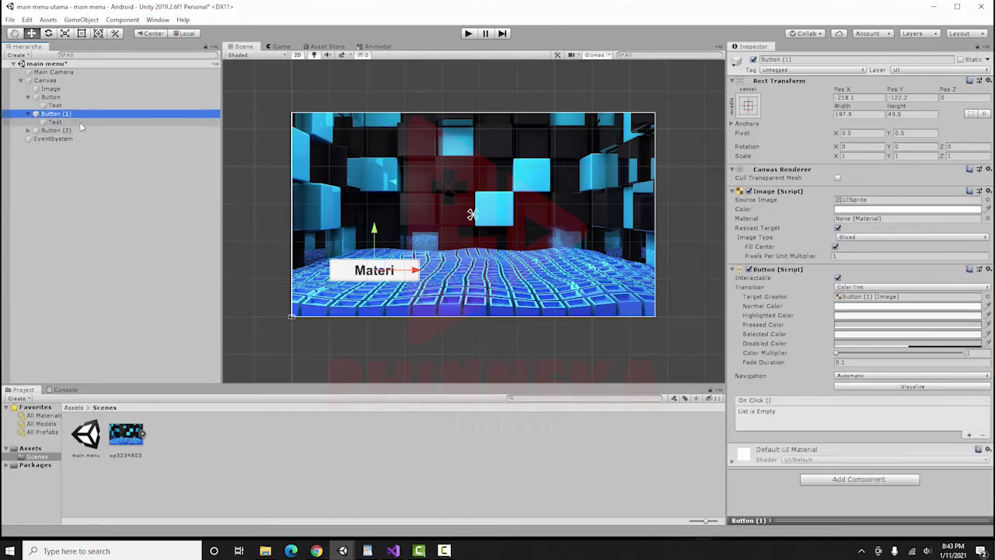
shift+click(81, 130)
drag(429, 274, 519, 282)
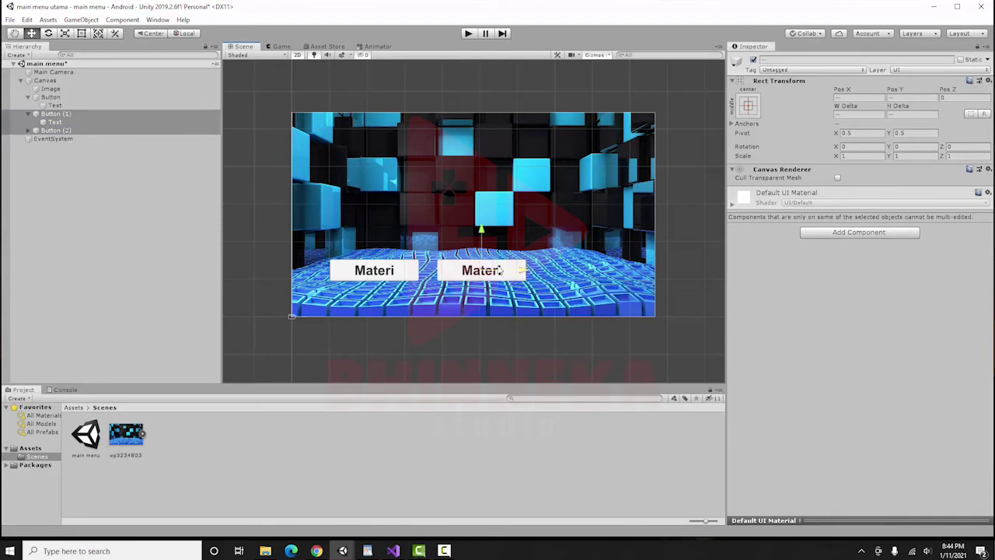
click(67, 131)
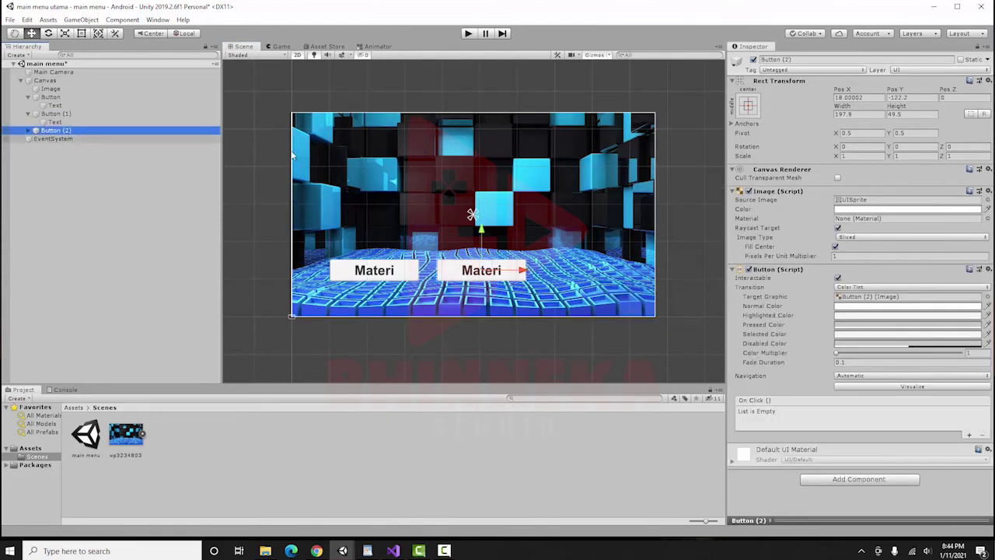
drag(522, 270, 628, 272)
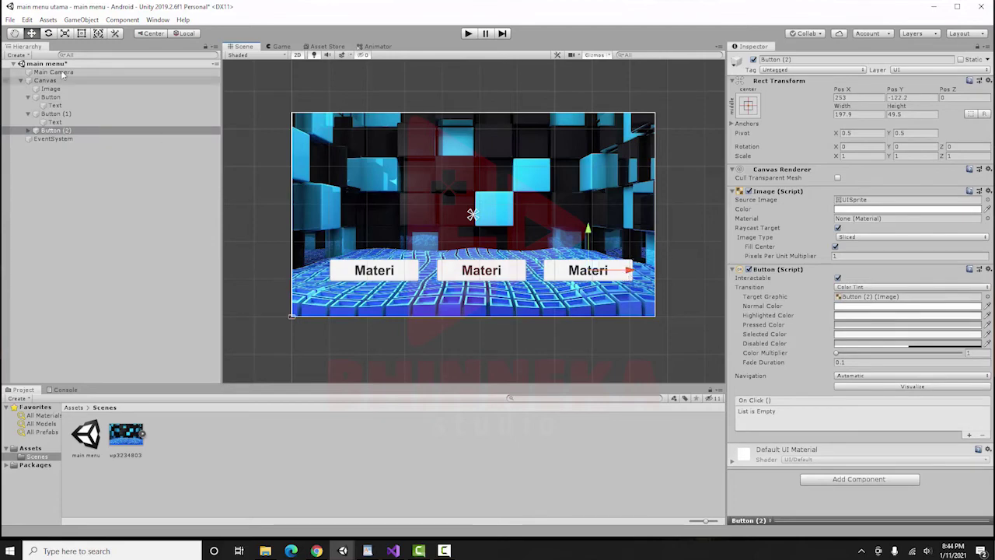
Step: Move the three Materi buttons together slightly left and down, to a Y position of about -136
click(58, 97)
shift+click(81, 130)
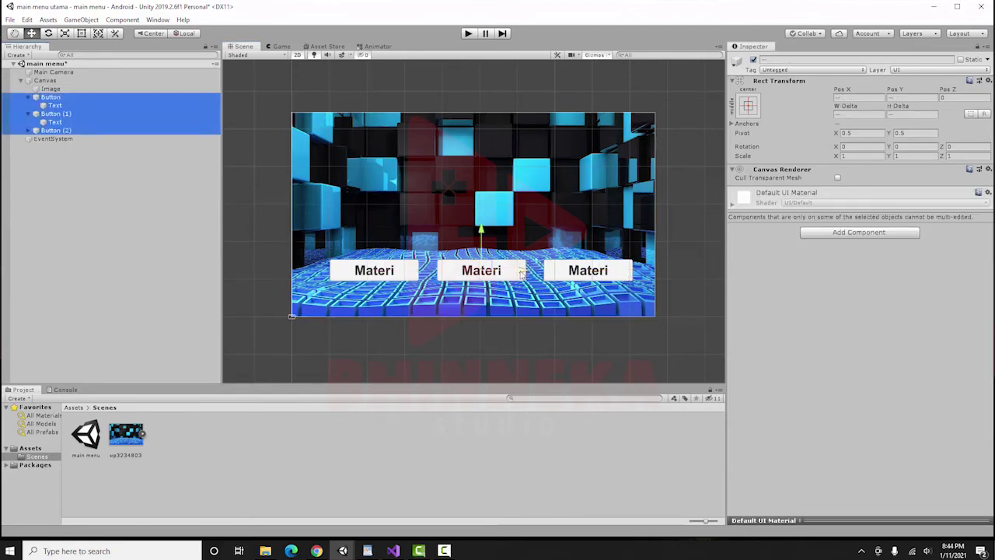
drag(522, 272, 518, 272)
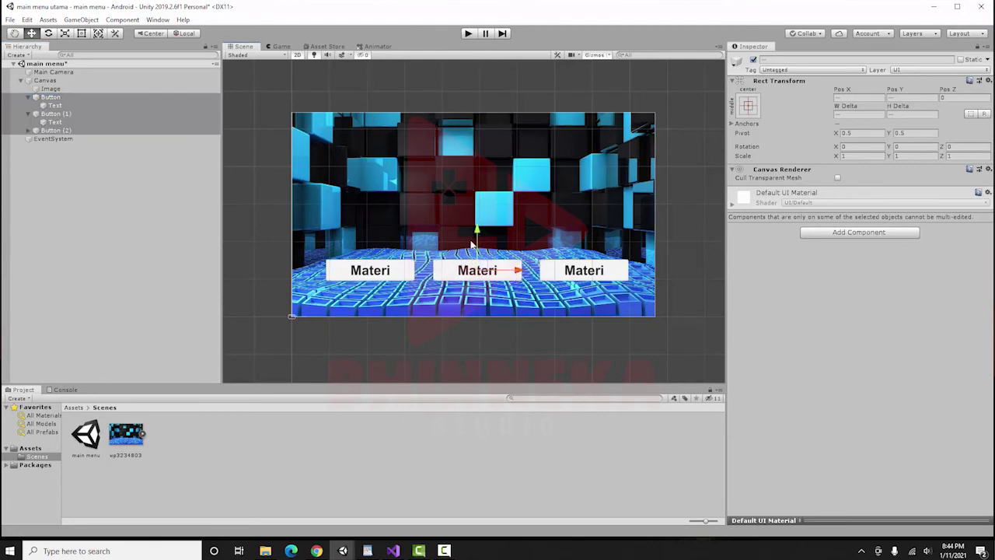
drag(475, 236, 474, 242)
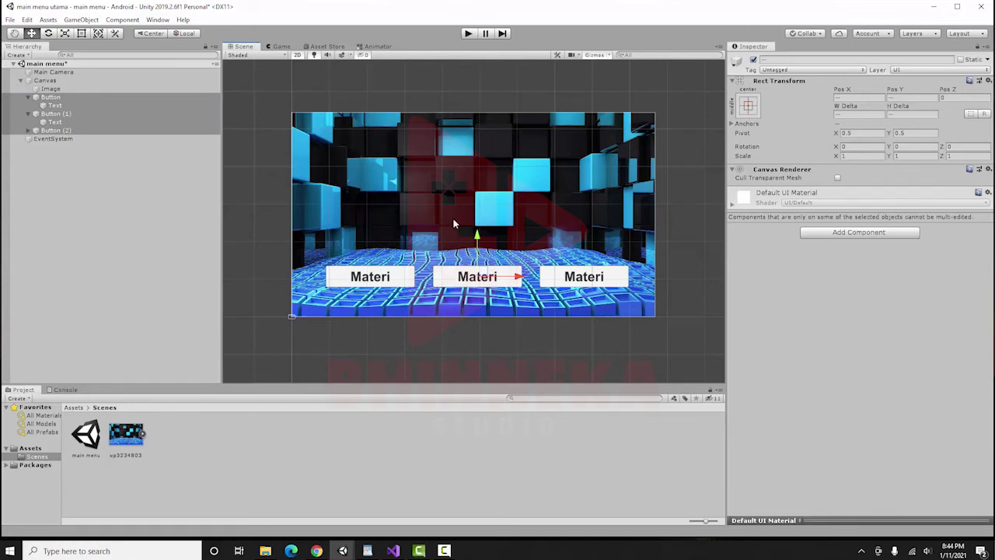
click(129, 175)
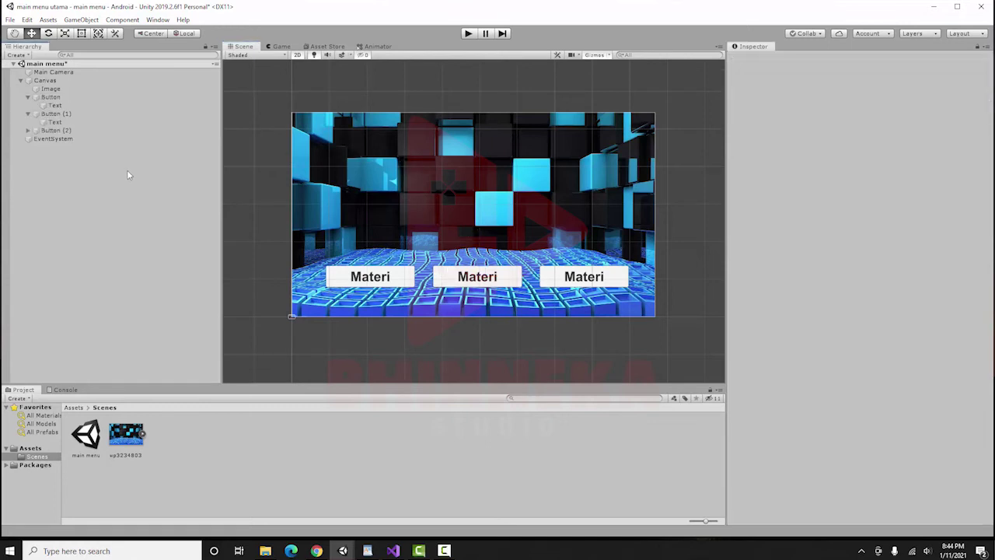
click(371, 281)
click(558, 284)
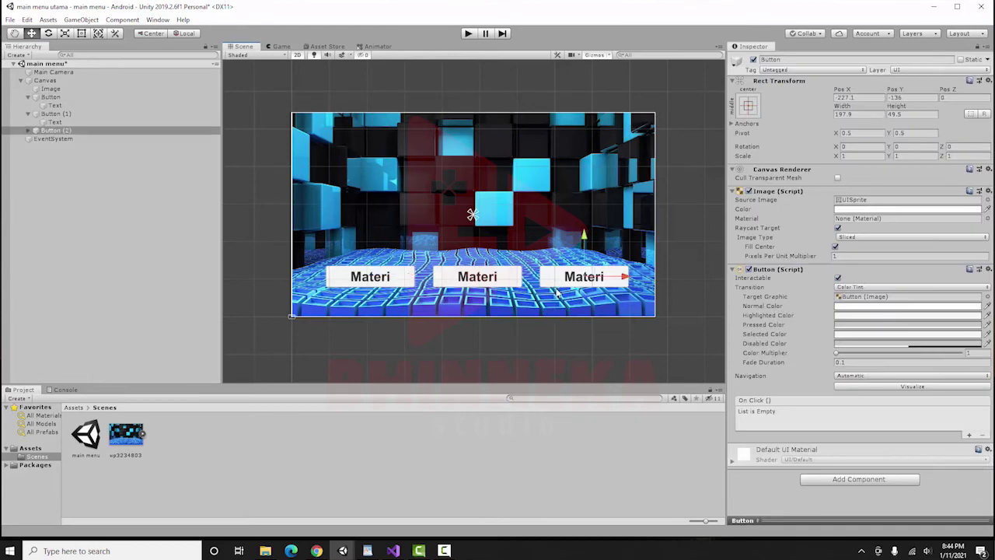
click(457, 426)
click(383, 286)
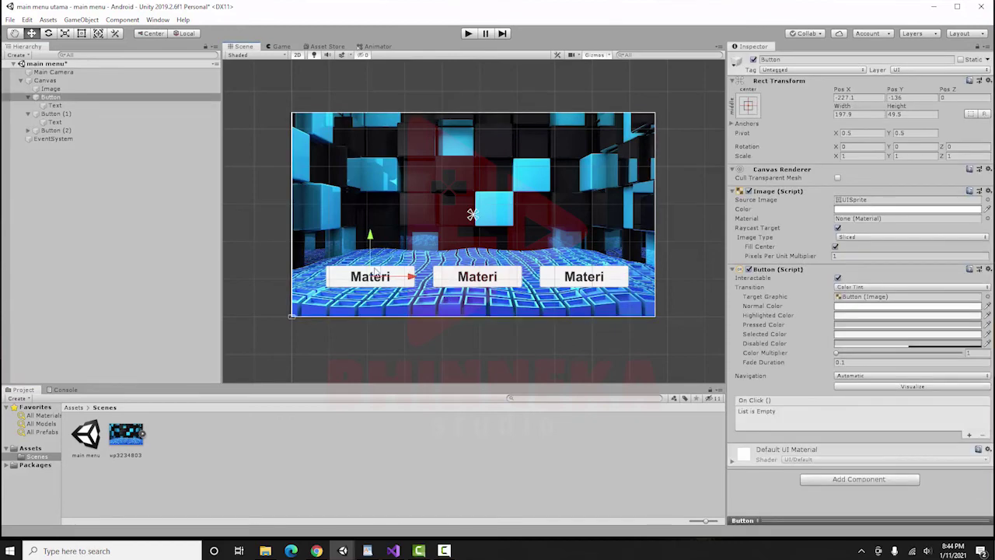
Step: Collapse the three buttons in the hierarchy and duplicate the rightmost one, Button (2)
click(28, 98)
click(47, 115)
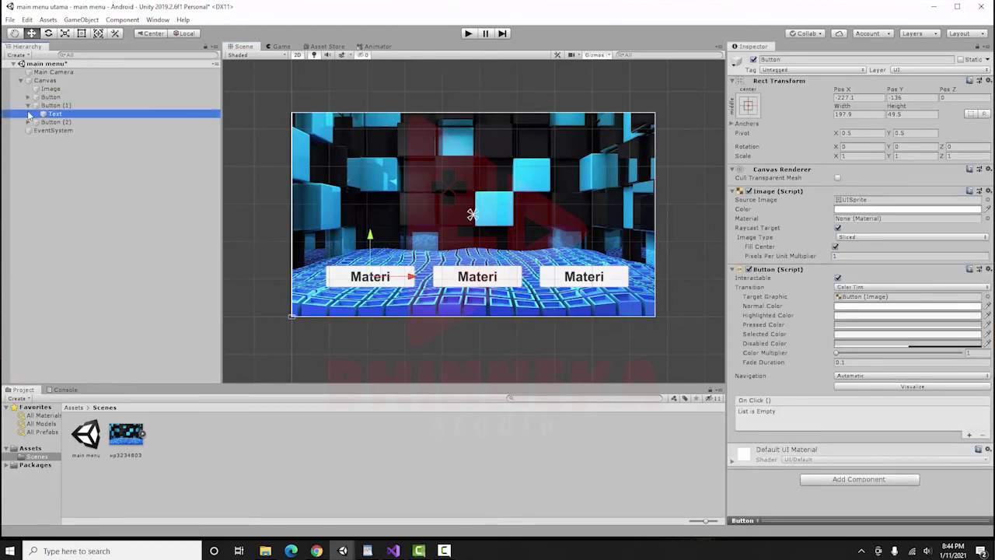
click(28, 105)
click(28, 114)
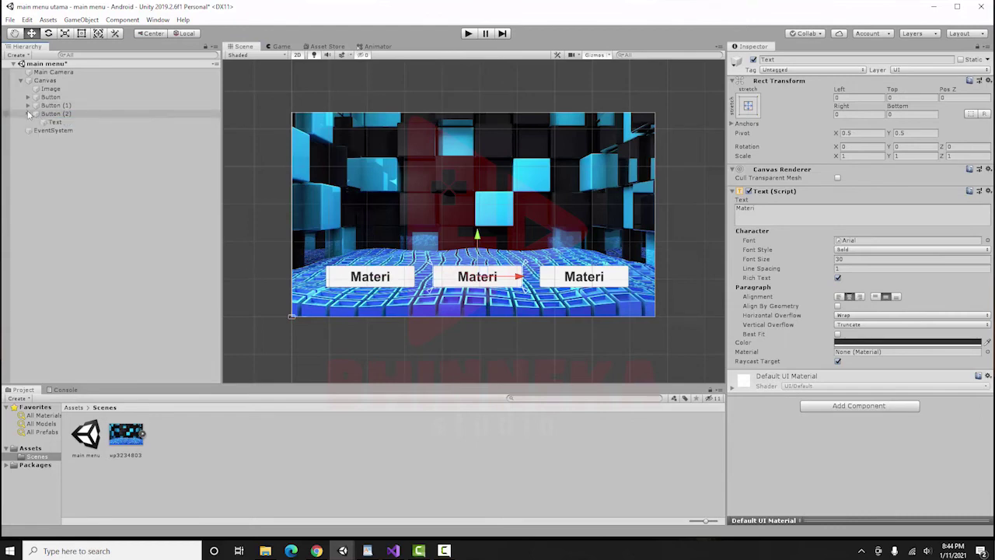
click(28, 114)
click(55, 114)
right_click(54, 114)
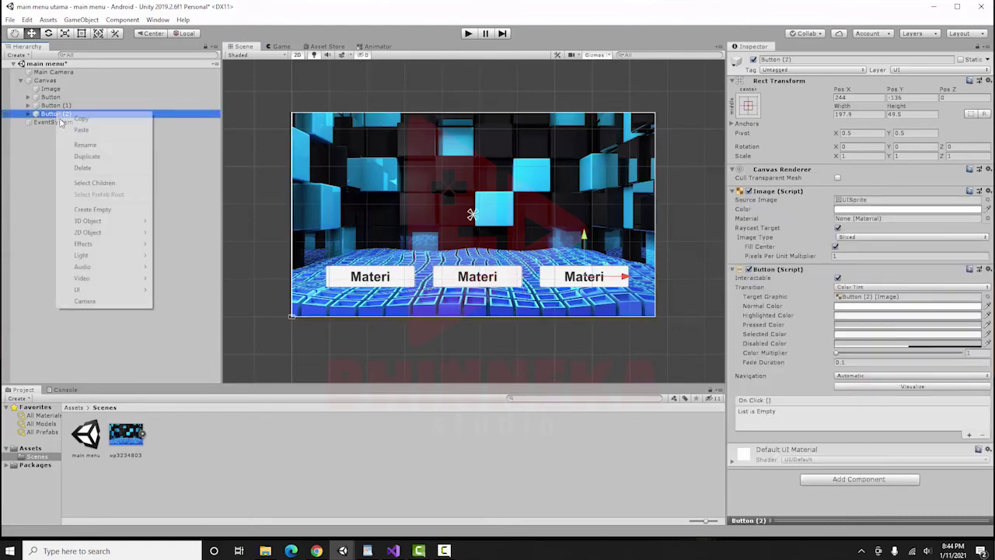
click(98, 155)
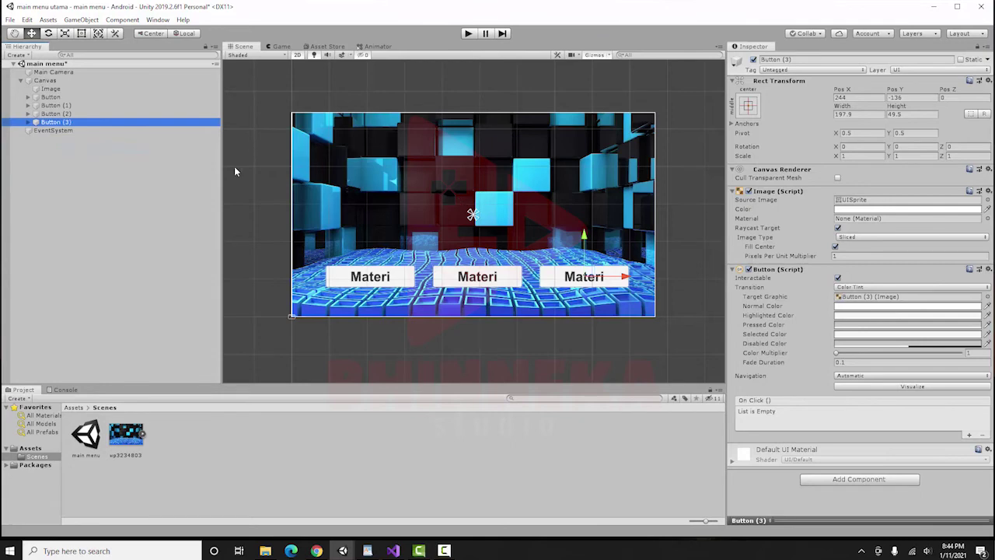
Step: Change the label text of the duplicated button, Button (3), to "X"
click(29, 123)
click(54, 130)
click(793, 216)
key(BackSpace)
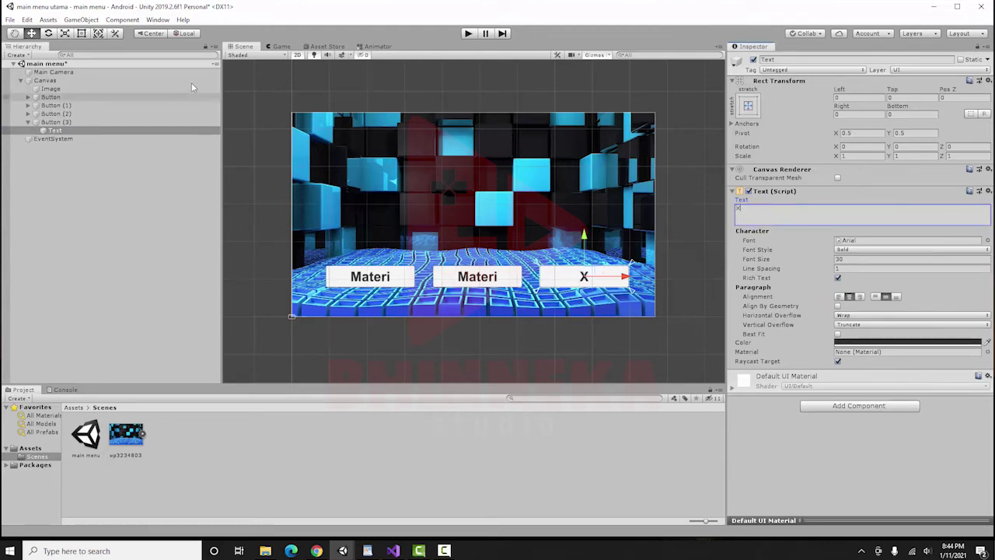
Step: Narrow the X button to a width of about 58 and move it to the canvas's upper-right corner, at about X 342, Y 173
click(55, 122)
click(81, 33)
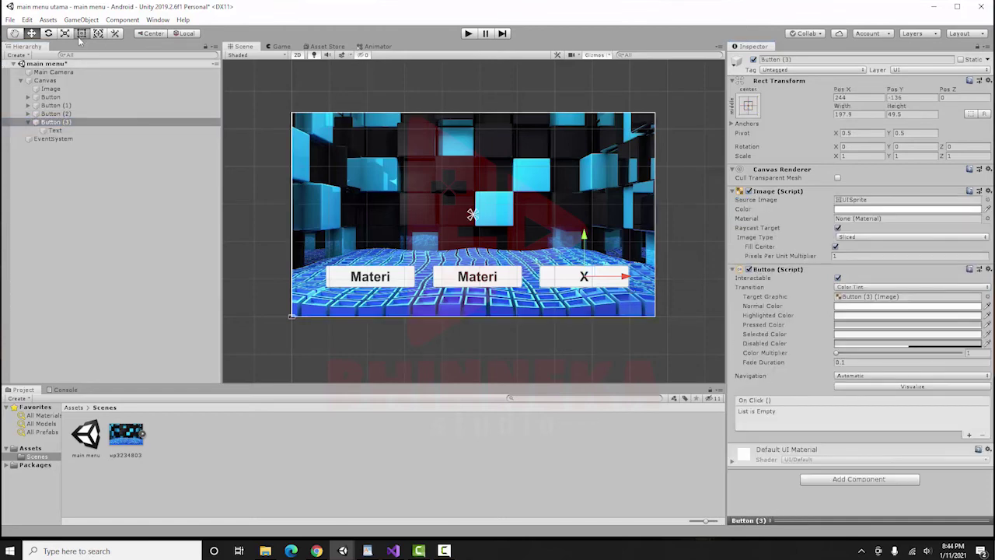
mouse_move(544, 275)
mouse_down()
mouse_move(567, 276)
mouse_move(553, 275)
mouse_up()
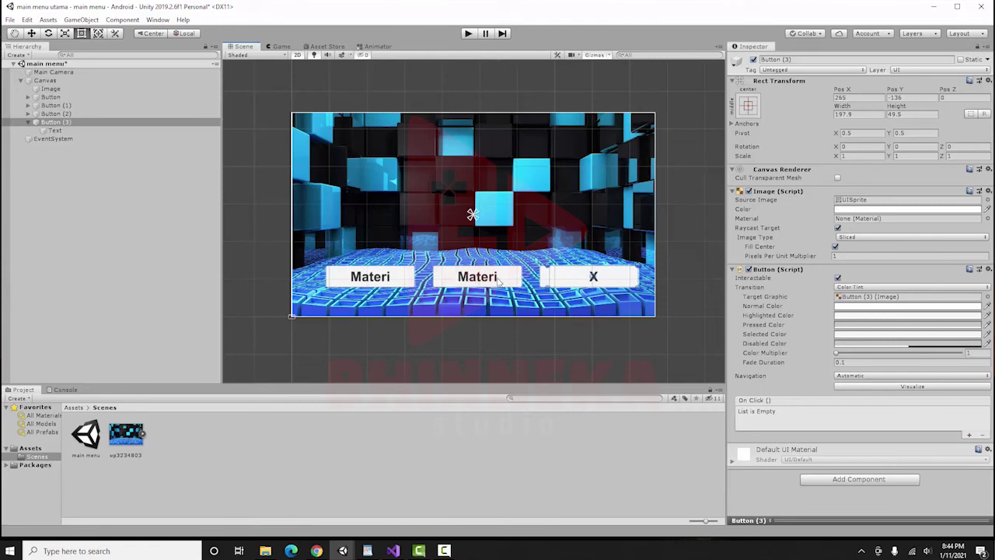
key(ctrl+z)
drag(537, 276, 604, 278)
click(31, 33)
drag(613, 237, 667, 138)
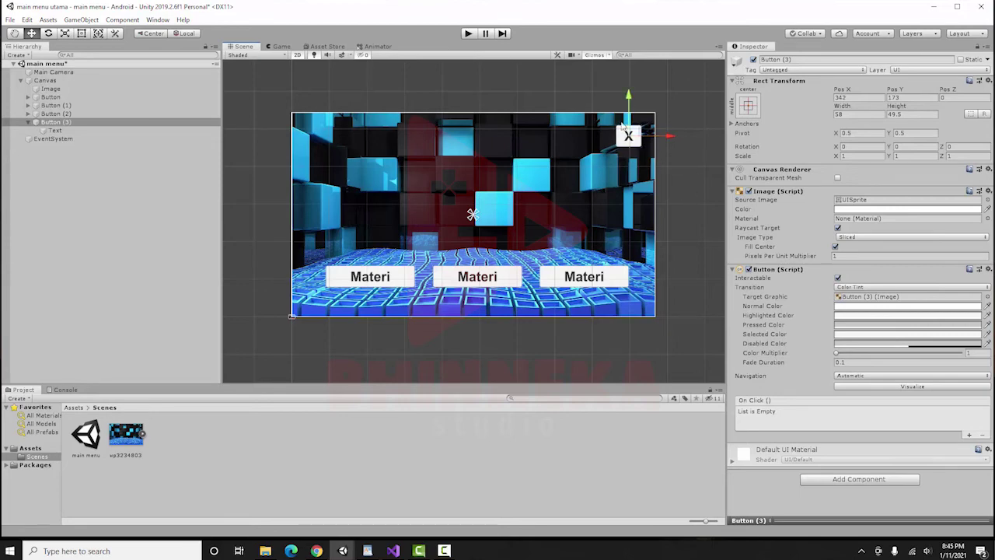
Step: Anchor the X button to the canvas's top right and the rightmost Materi button to its bottom right
click(748, 106)
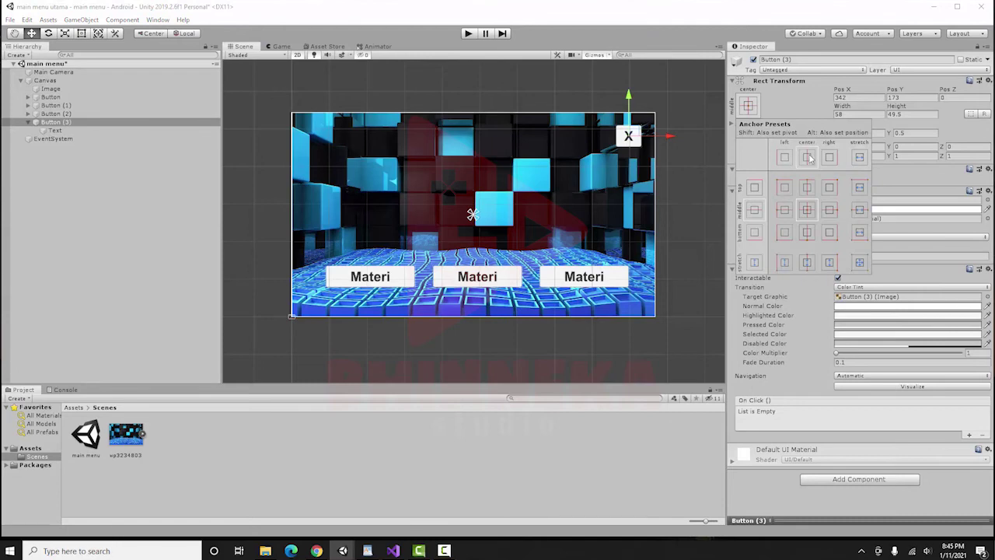
click(831, 187)
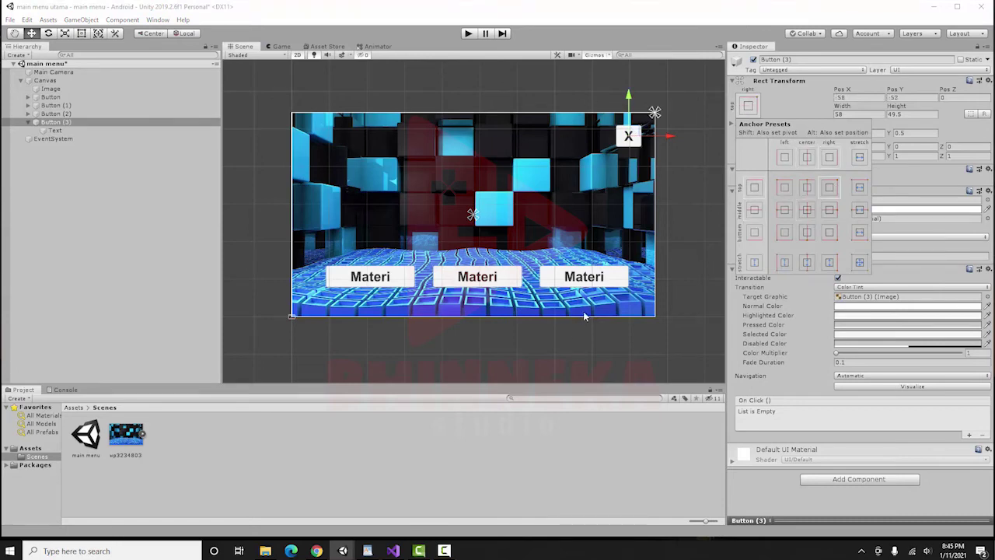
click(580, 275)
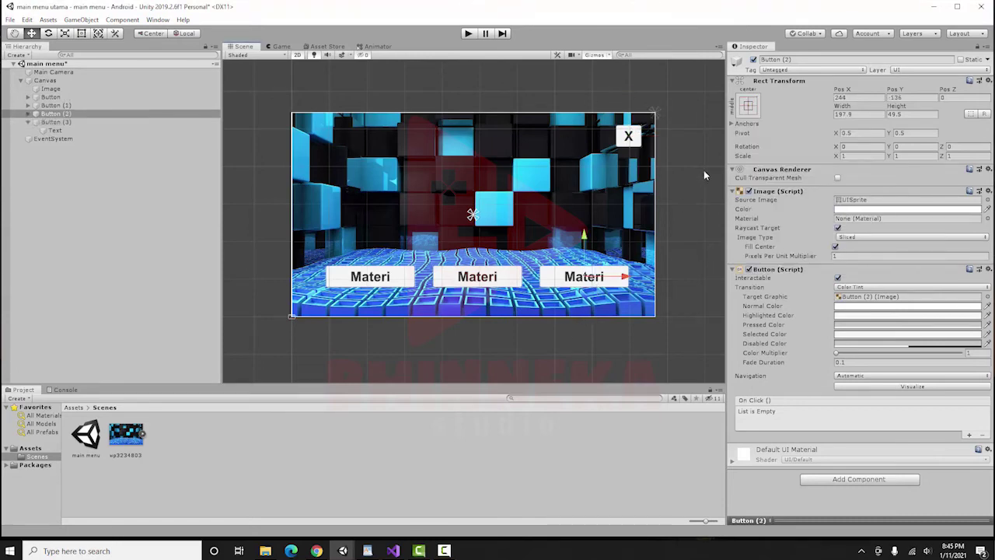
click(749, 107)
click(829, 232)
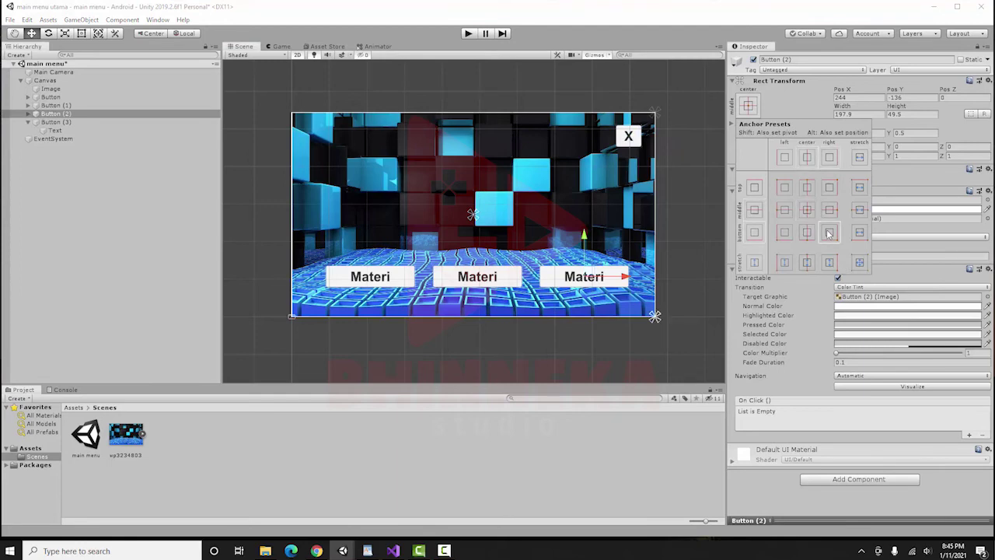
Step: Anchor the middle Materi button to the canvas's bottom center and the leftmost Materi button to its bottom left
click(483, 282)
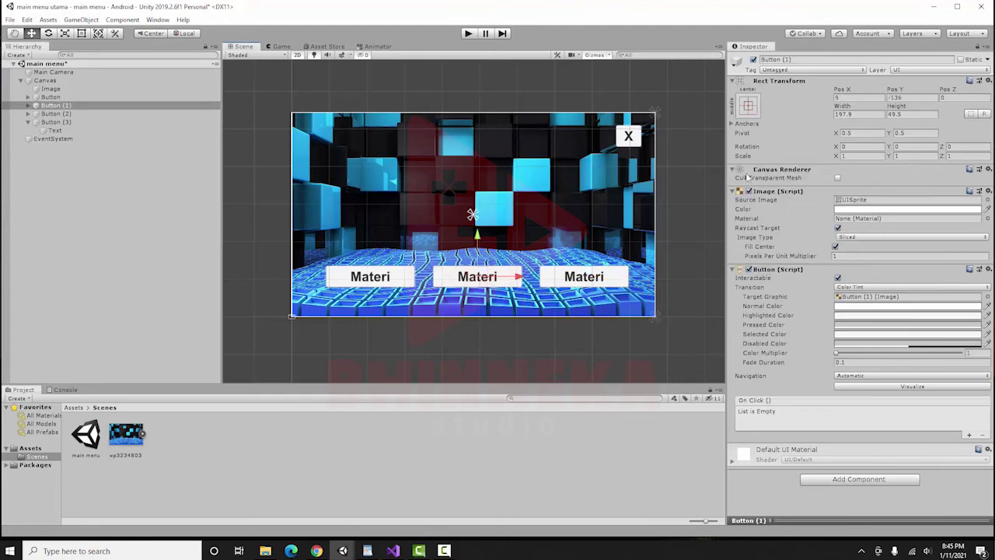
click(749, 109)
click(808, 231)
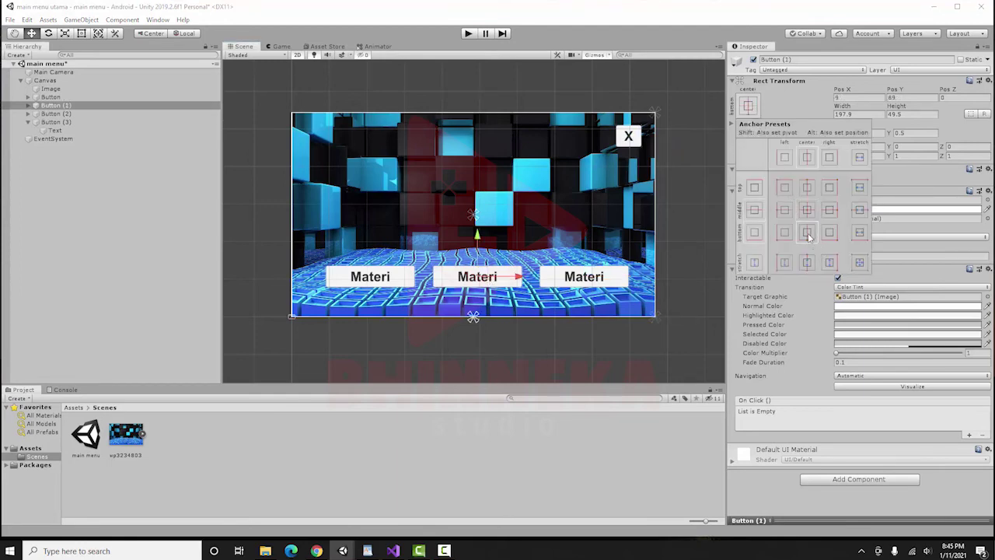
click(381, 278)
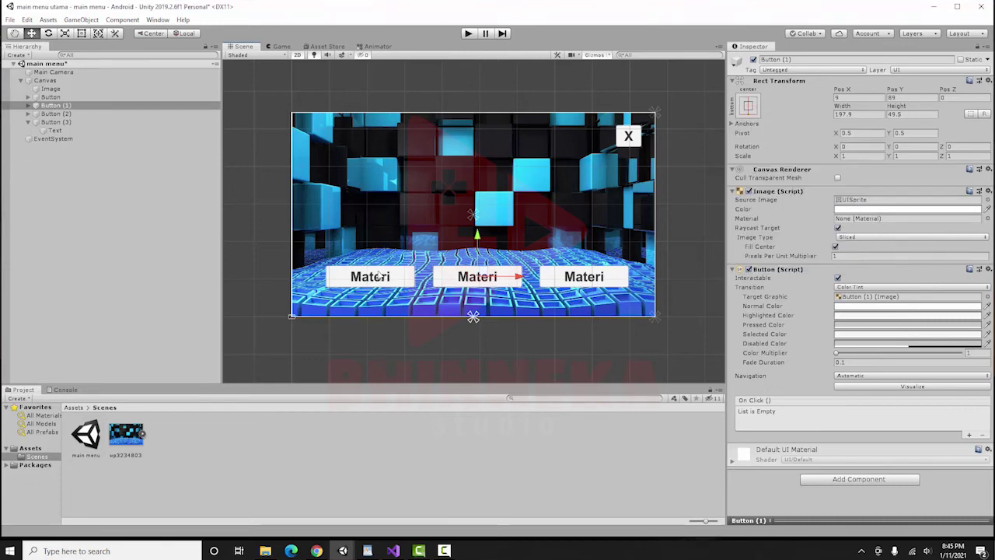
click(749, 107)
click(785, 233)
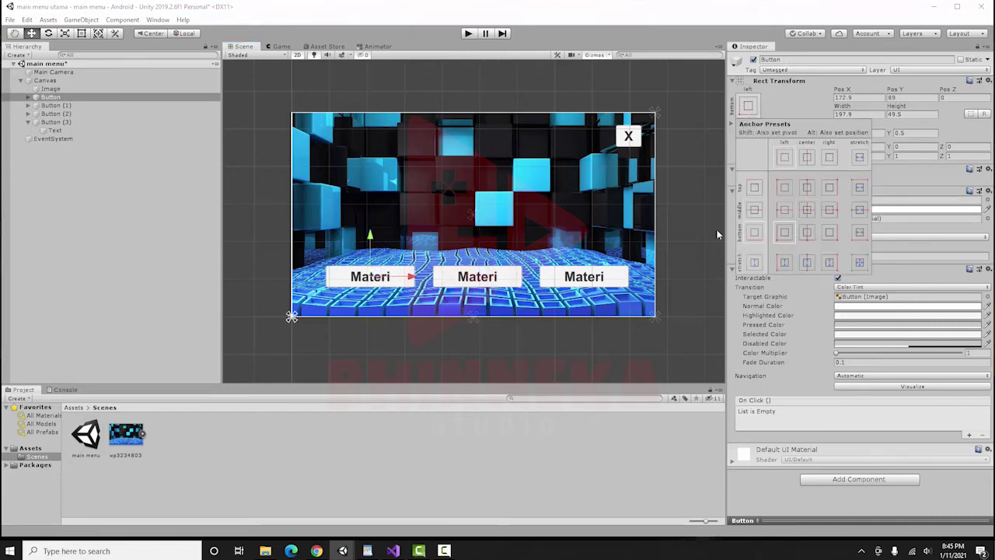
click(146, 193)
click(28, 122)
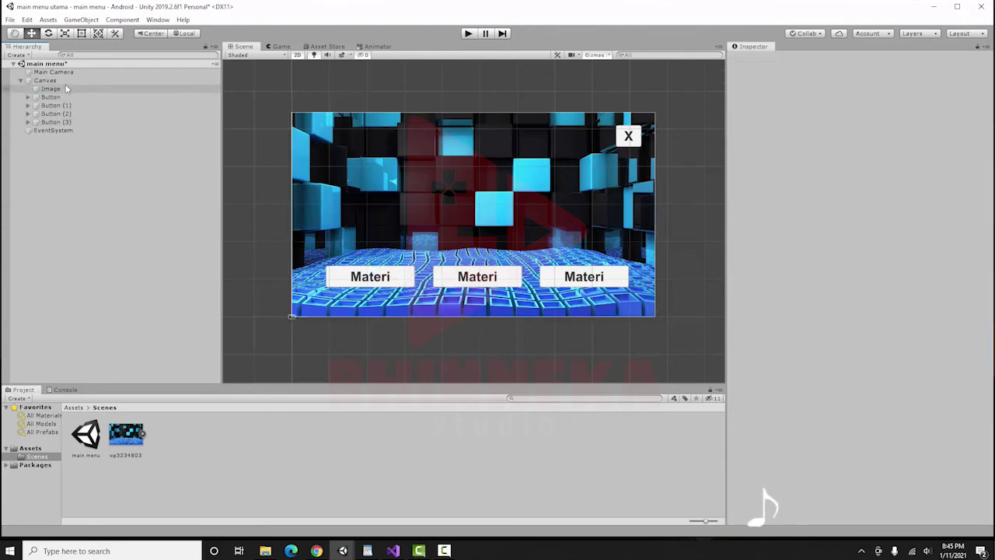
Step: Add a UI Text object to the Canvas and move it up to a Y position of about 67
right_click(68, 81)
mouse_move(109, 260)
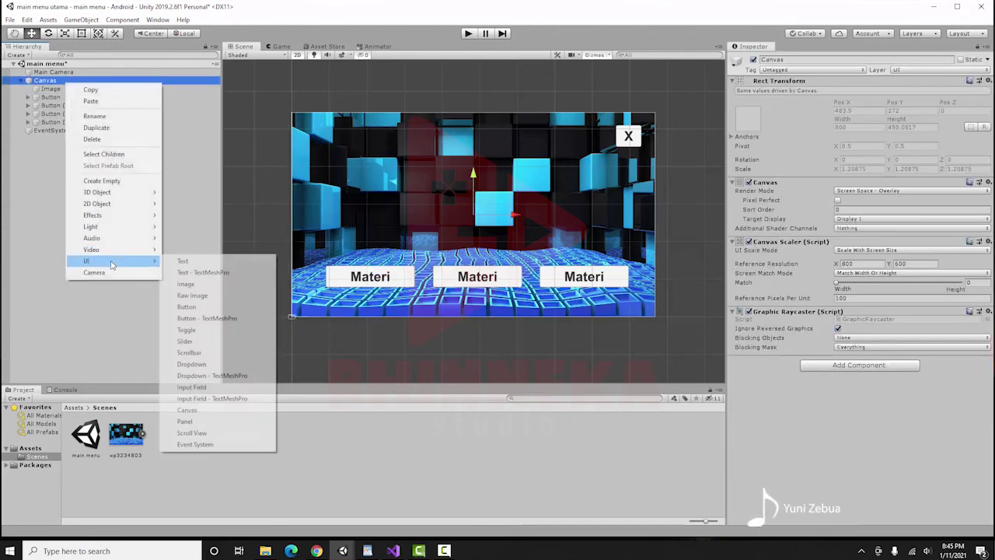
click(194, 262)
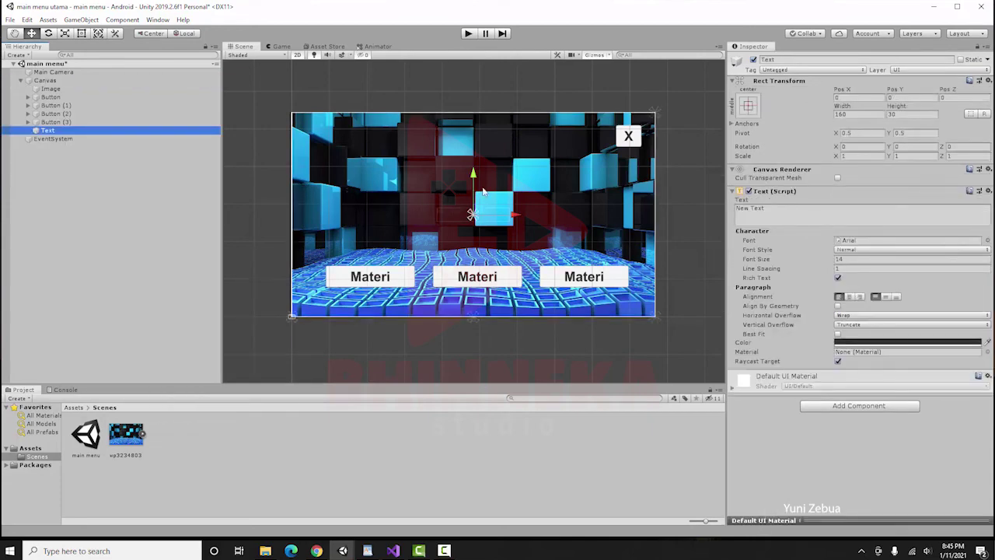
drag(473, 176, 485, 156)
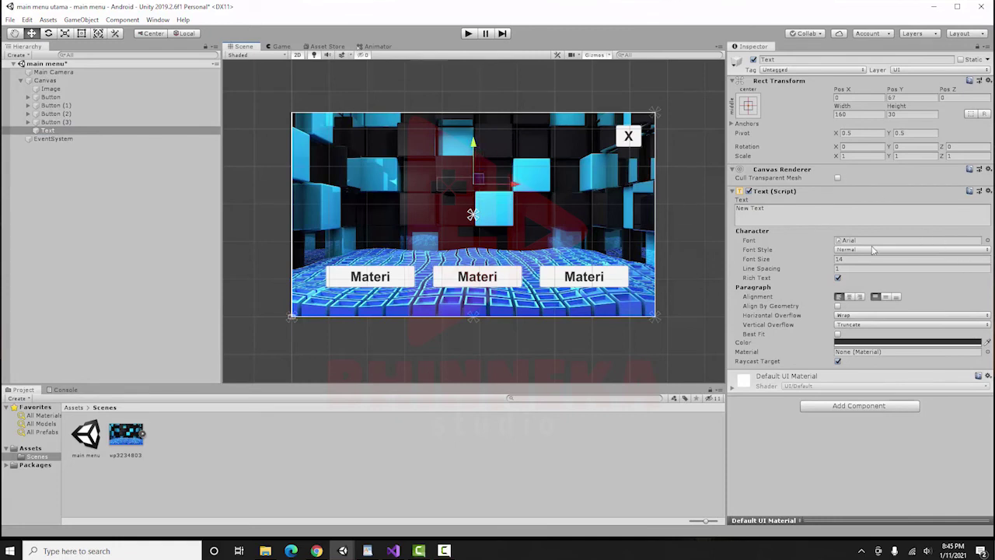
Step: Set the new text to "Teater Bintang", centered horizontally and vertically, with font size 75
click(783, 213)
key(BackSpace)
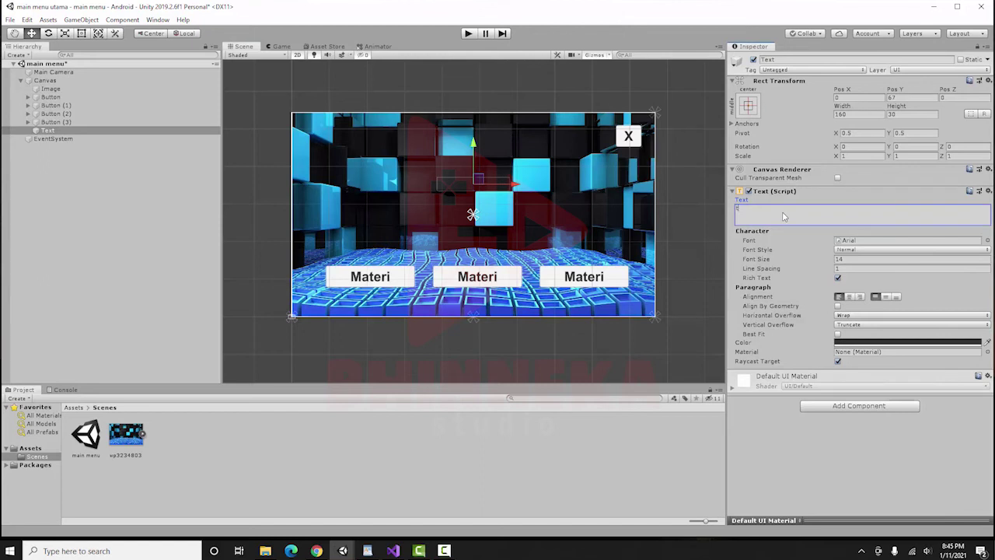
text(Teater Bintang)
click(849, 296)
click(885, 297)
click(854, 261)
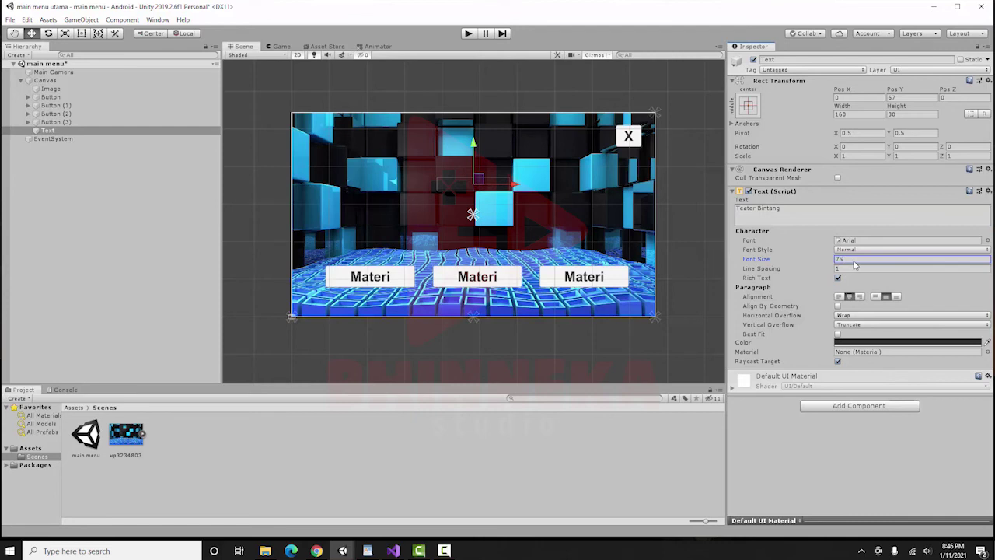
Step: Widen the title's text box to about 339 and set its text color to white (FFFFFF)
click(81, 33)
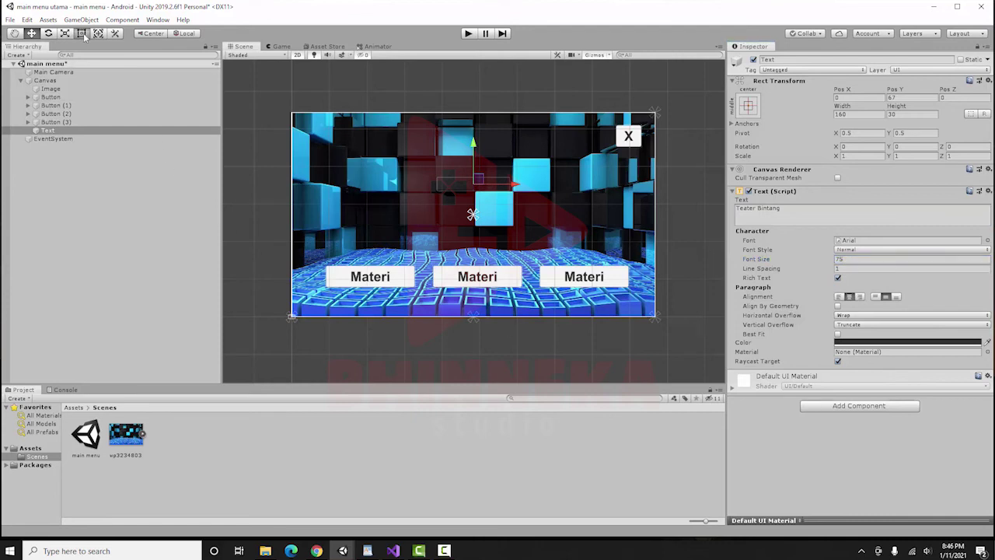
drag(513, 184, 591, 185)
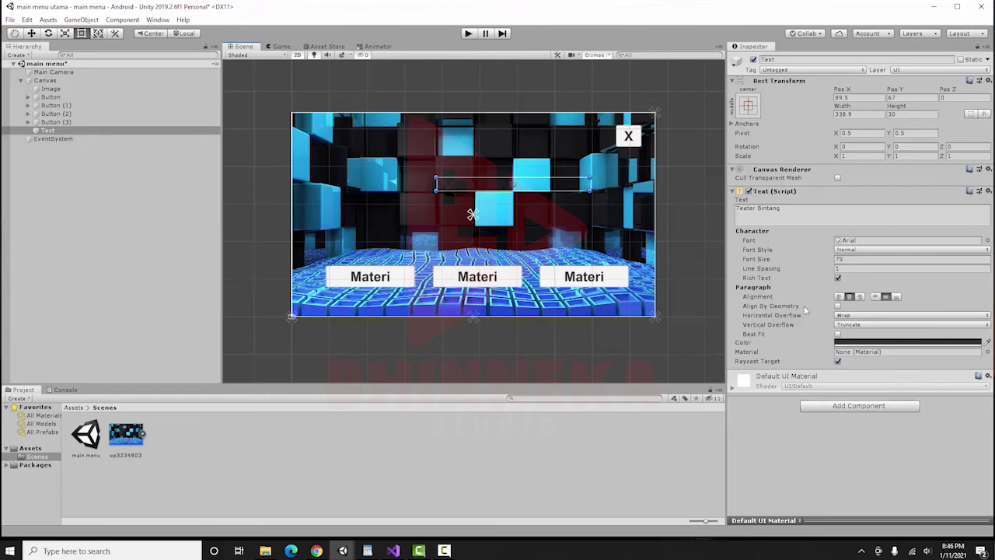
click(849, 343)
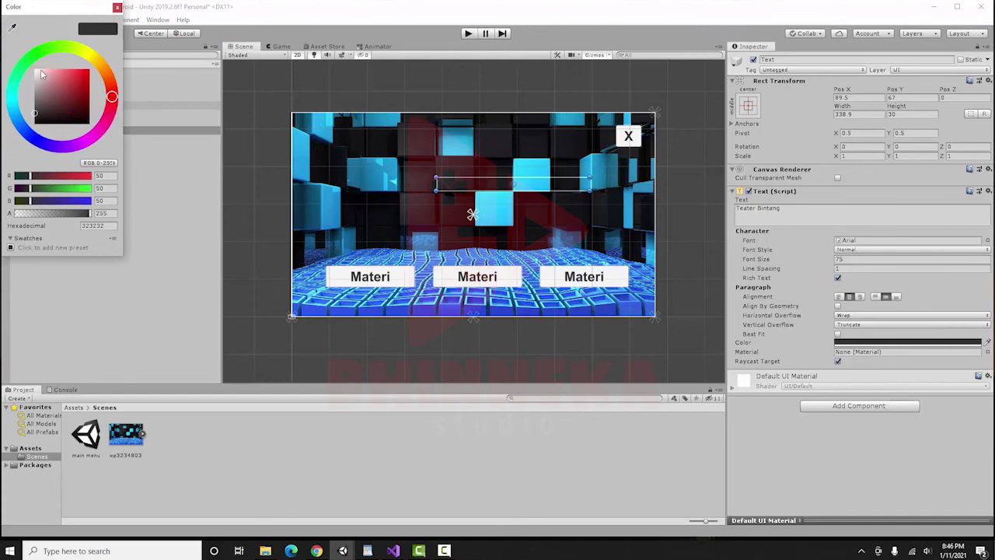
click(36, 70)
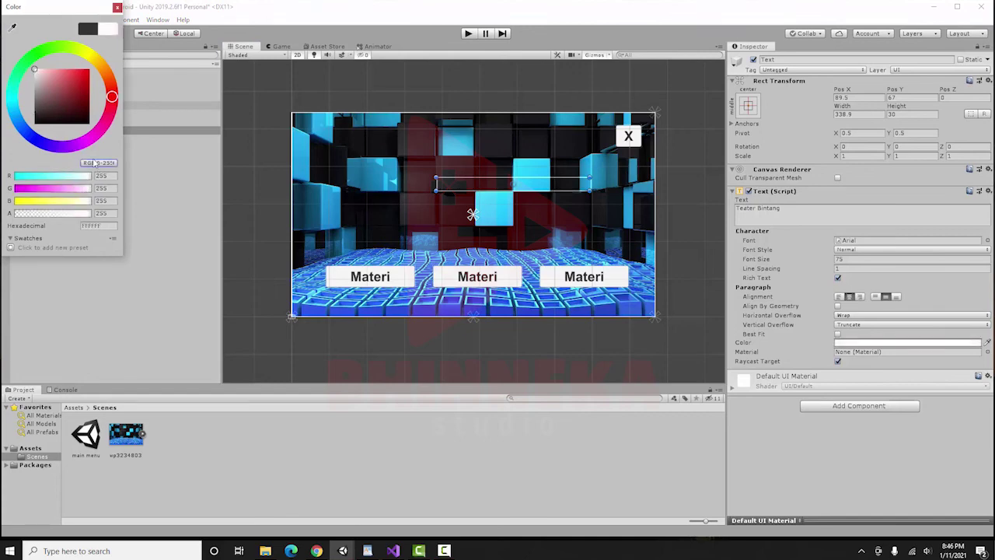
click(118, 7)
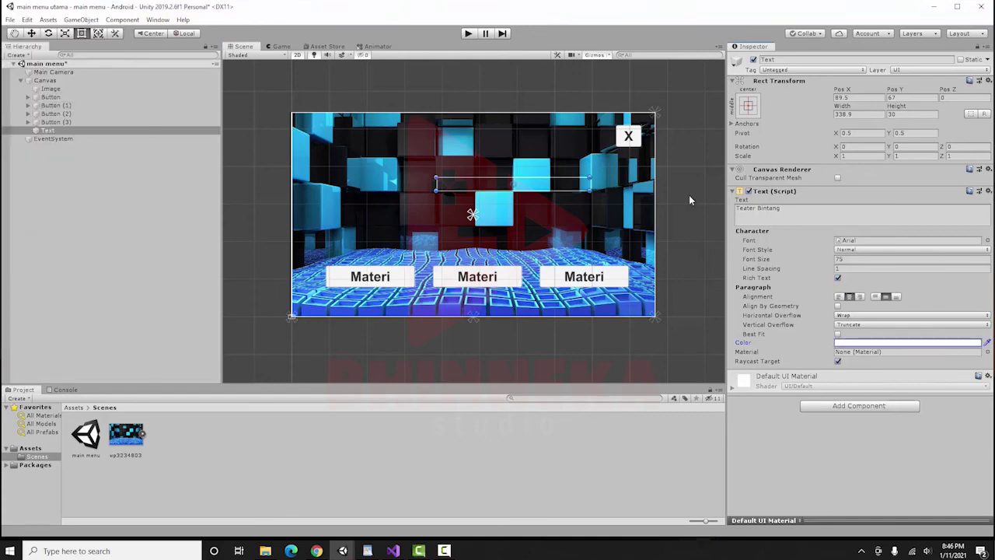
Step: Enlarge the title's text box to about 565 by 137 and set its X position to 0
drag(518, 197, 541, 241)
drag(590, 207, 694, 209)
click(32, 34)
click(861, 97)
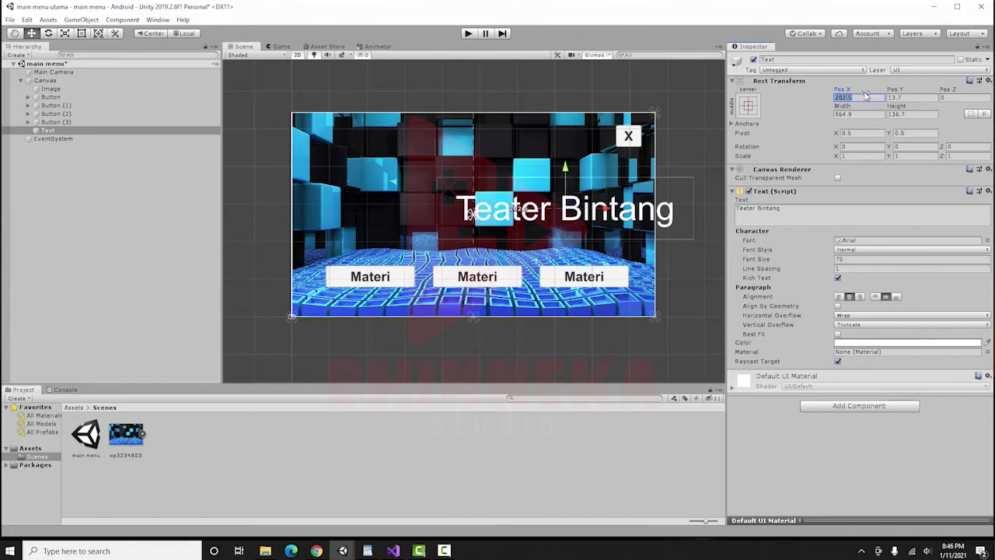
text(0)
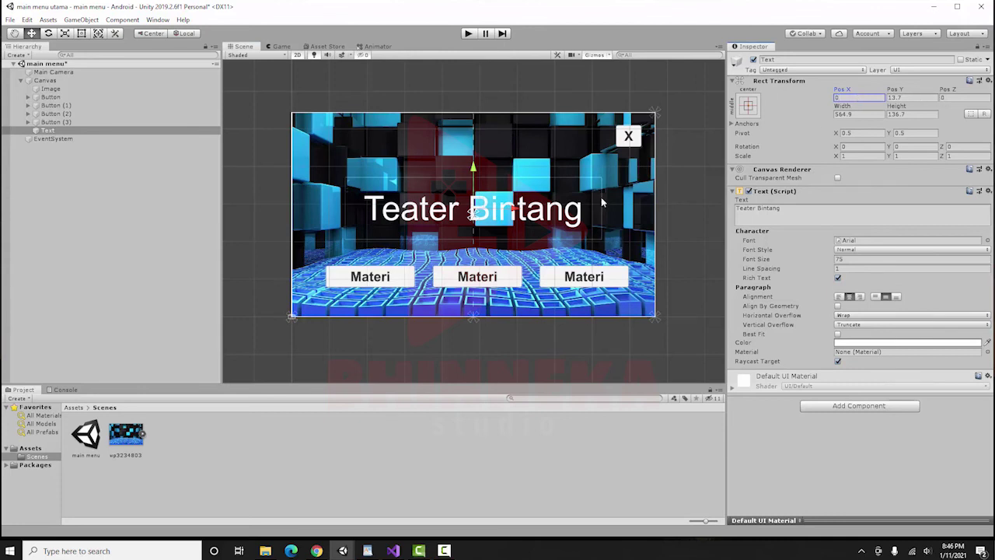
Step: Move the title text up to a Y position of 61, and briefly test-run the menu scene in the Game view
drag(474, 170, 471, 146)
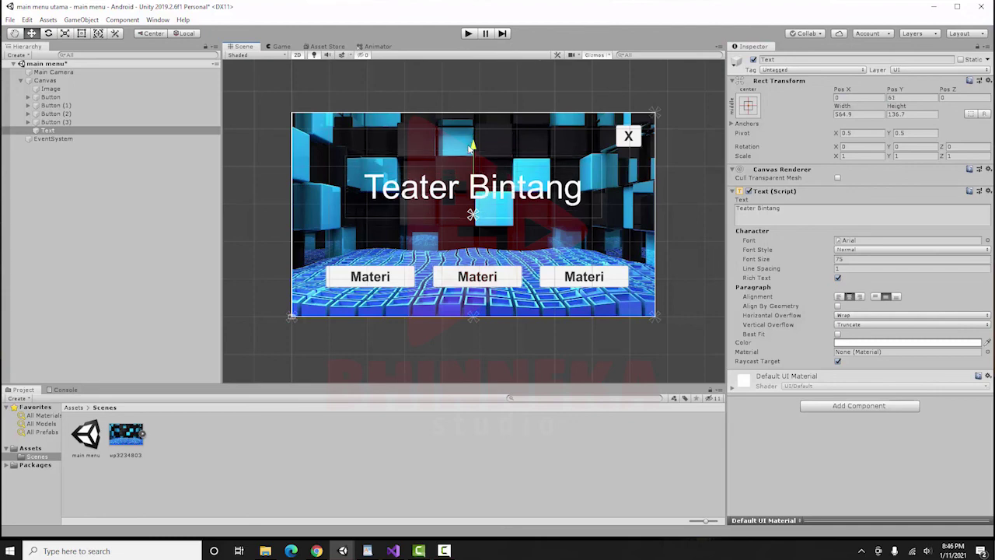
click(281, 46)
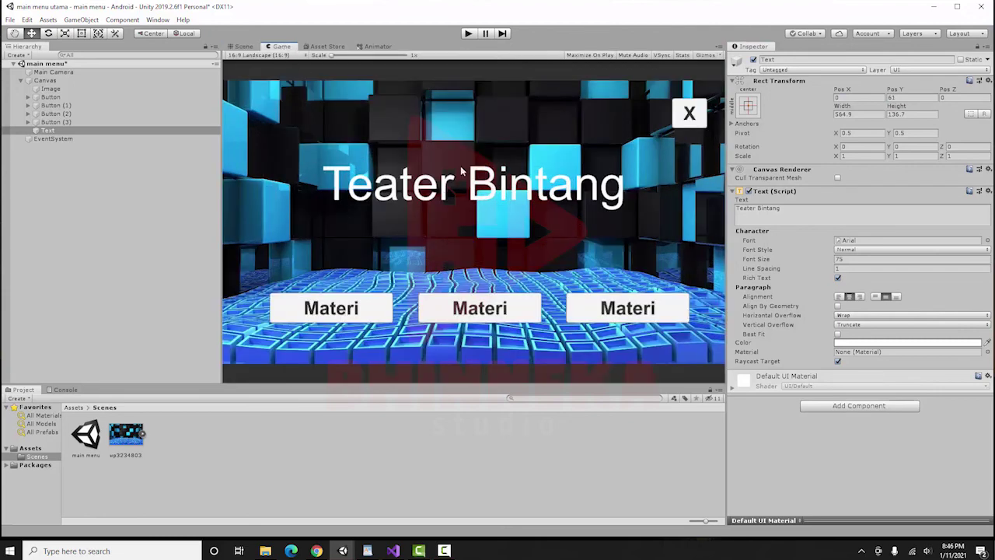
click(470, 34)
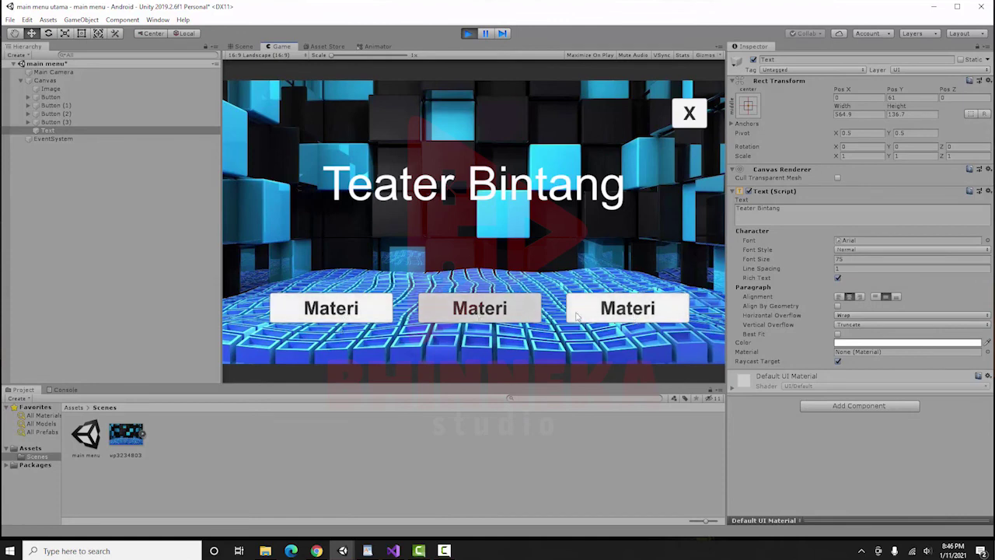
click(472, 35)
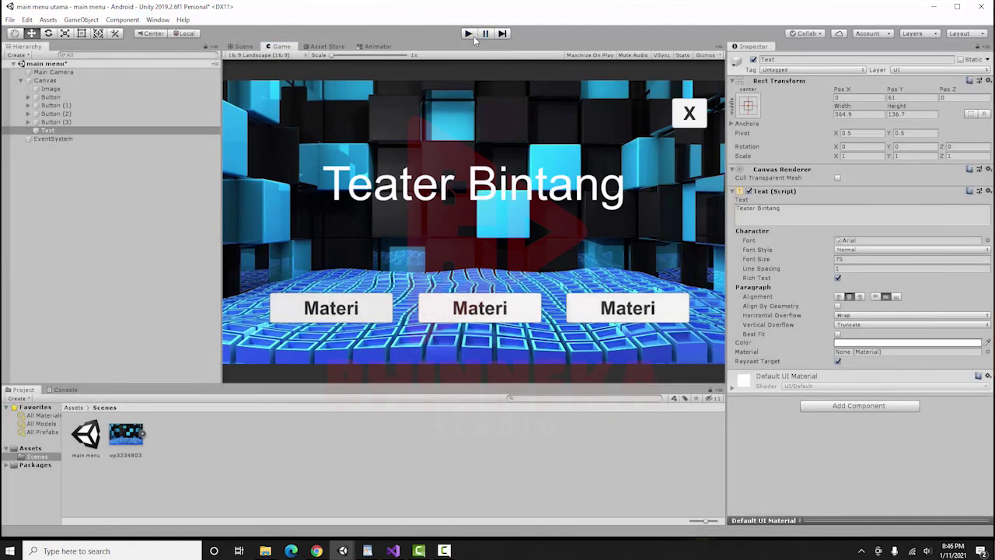
Step: Change the label of the middle button, Button (1), to "Scan"
drag(47, 130, 46, 123)
click(33, 123)
click(29, 123)
click(54, 114)
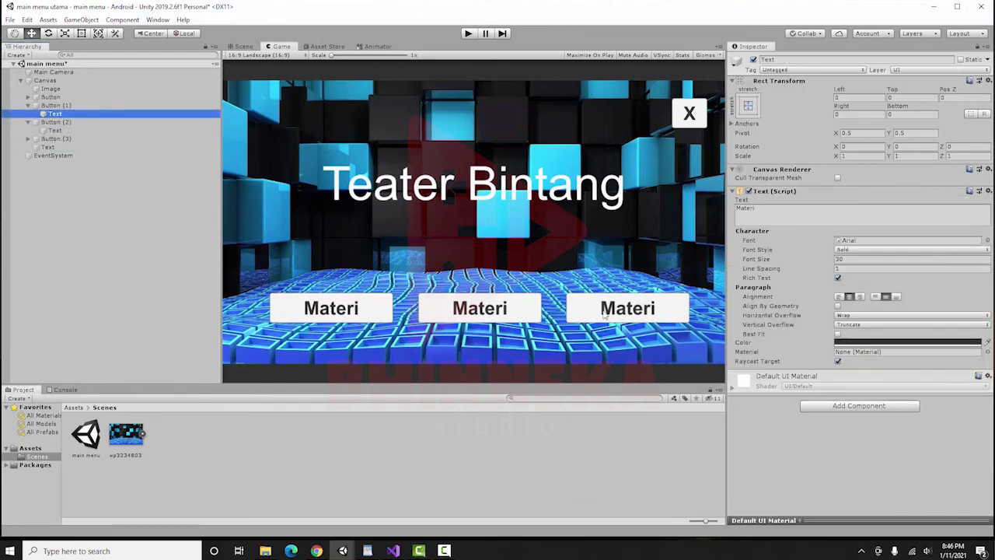
click(775, 207)
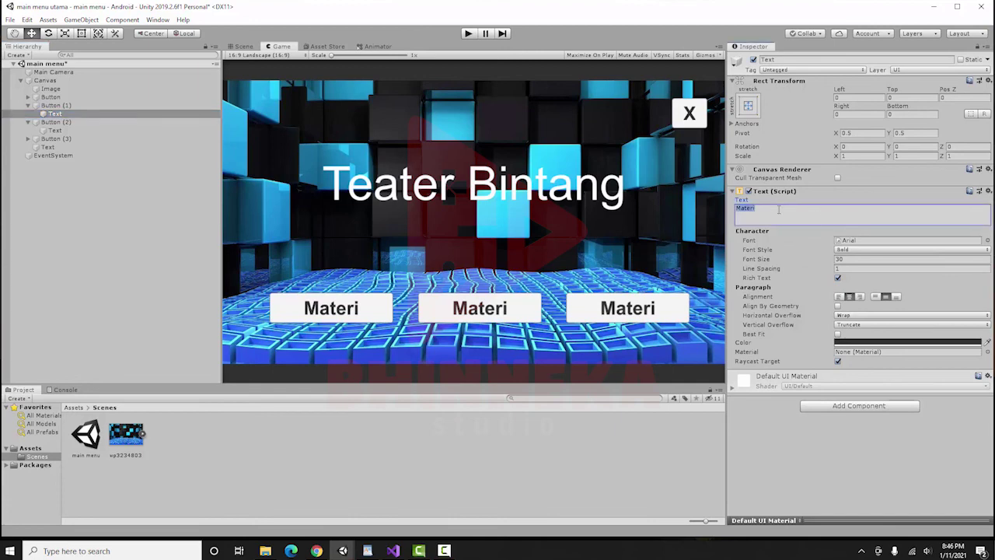
text(Scan)
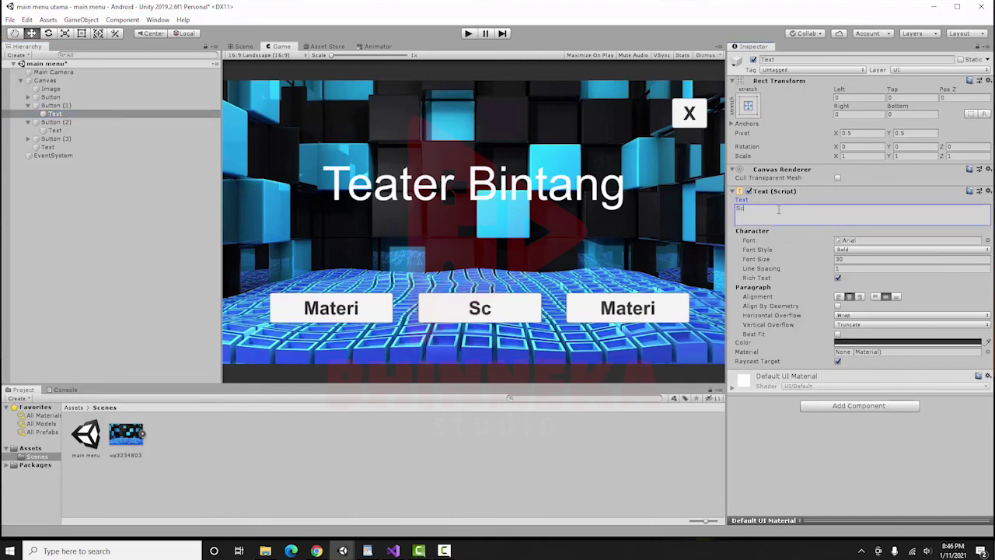
Step: Change the label of Button (2) to "Profil" and collapse the expanded button entries in the object hierarchy
click(55, 130)
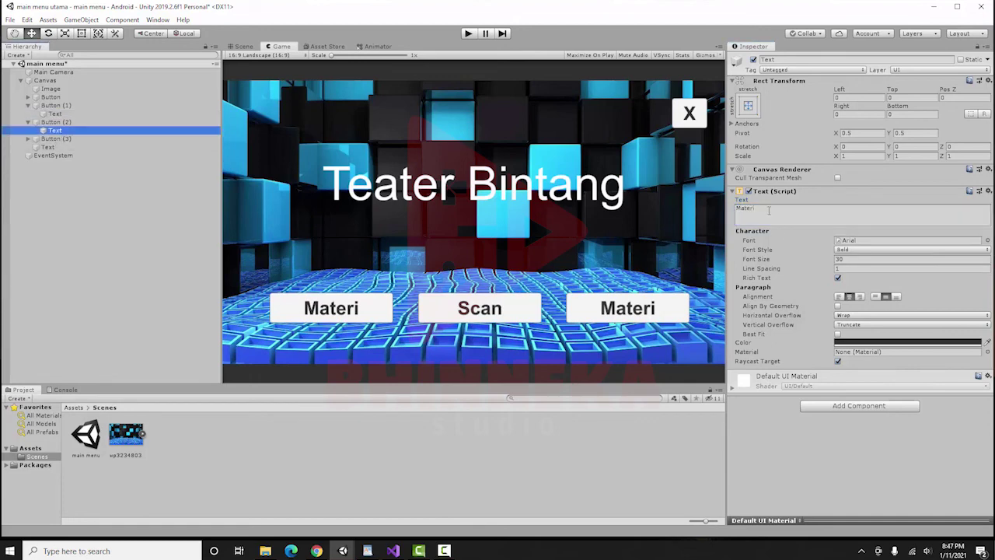
click(768, 210)
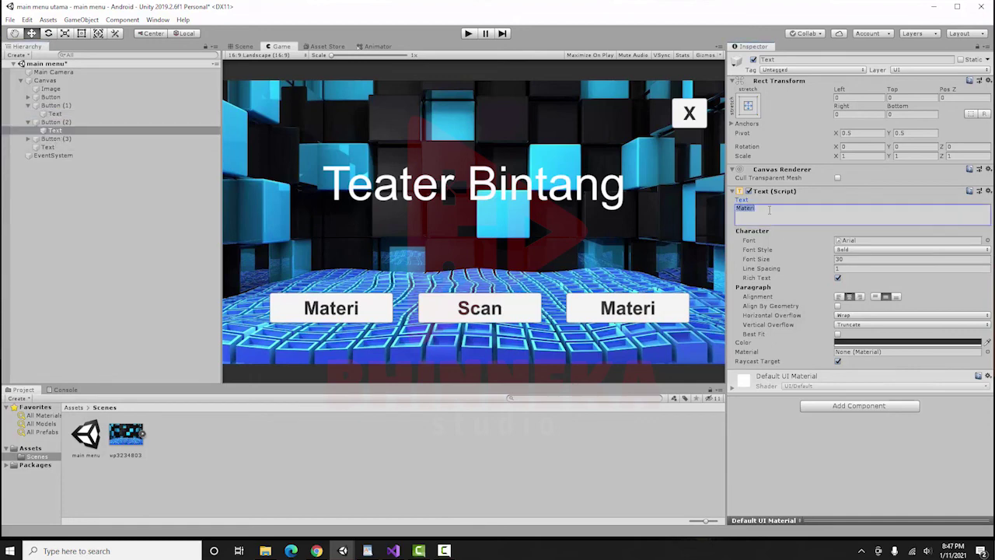
text(P)
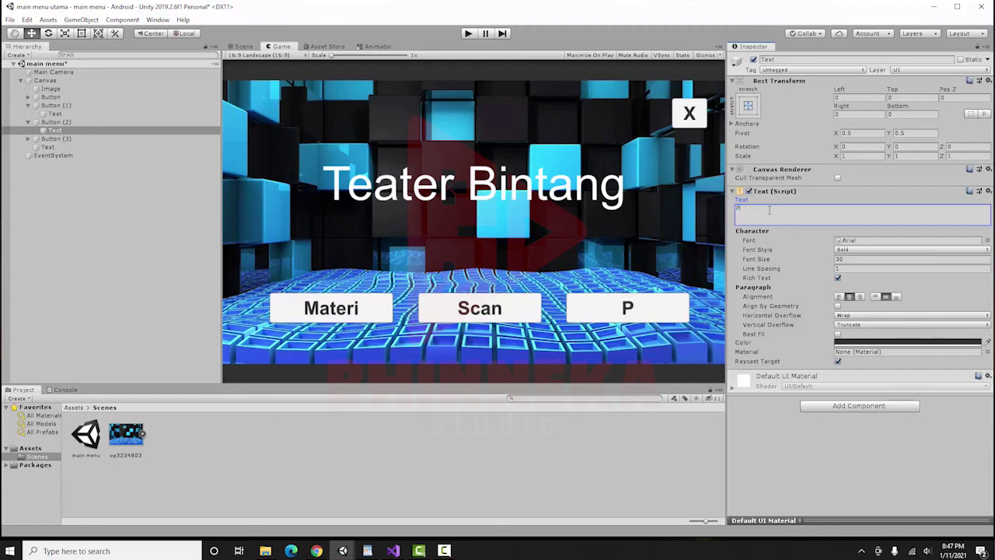
text(rofil)
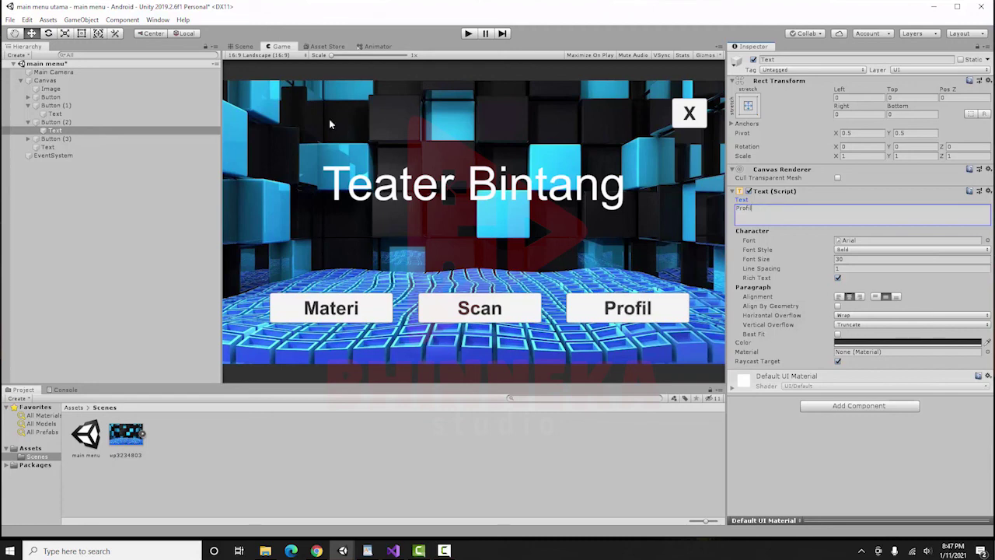
click(28, 122)
click(28, 105)
click(34, 106)
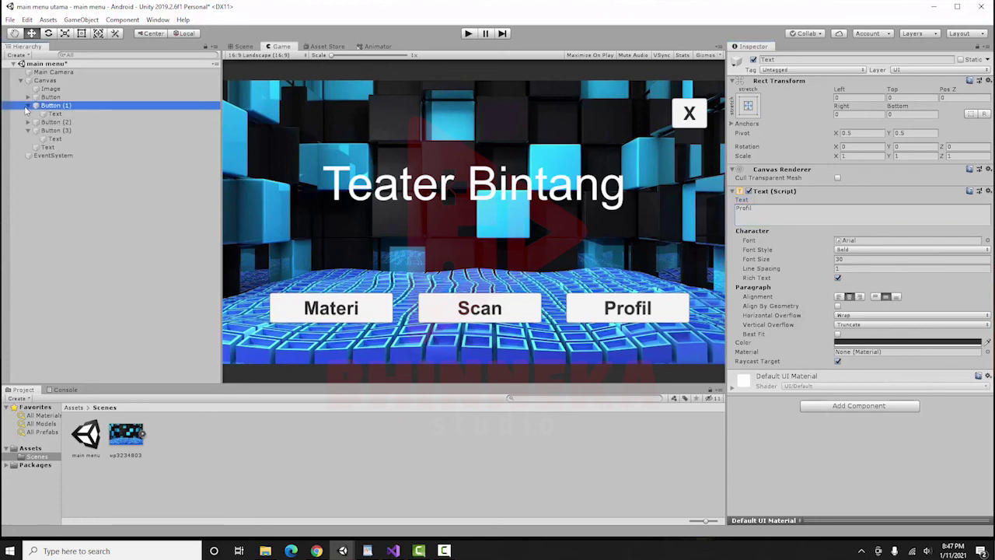
click(28, 123)
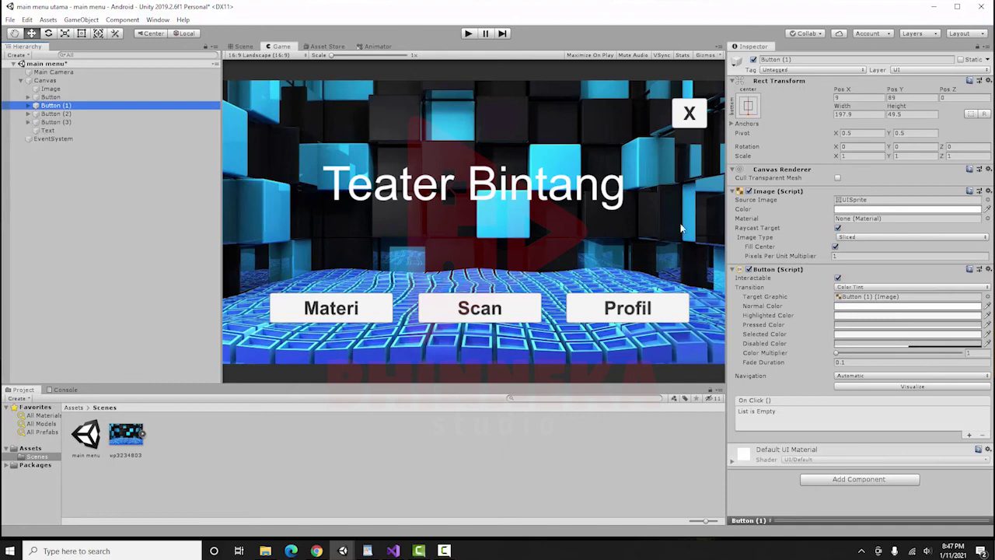
Step: Run the scene in play mode to check the relabelled menu buttons, and stop it again
click(468, 34)
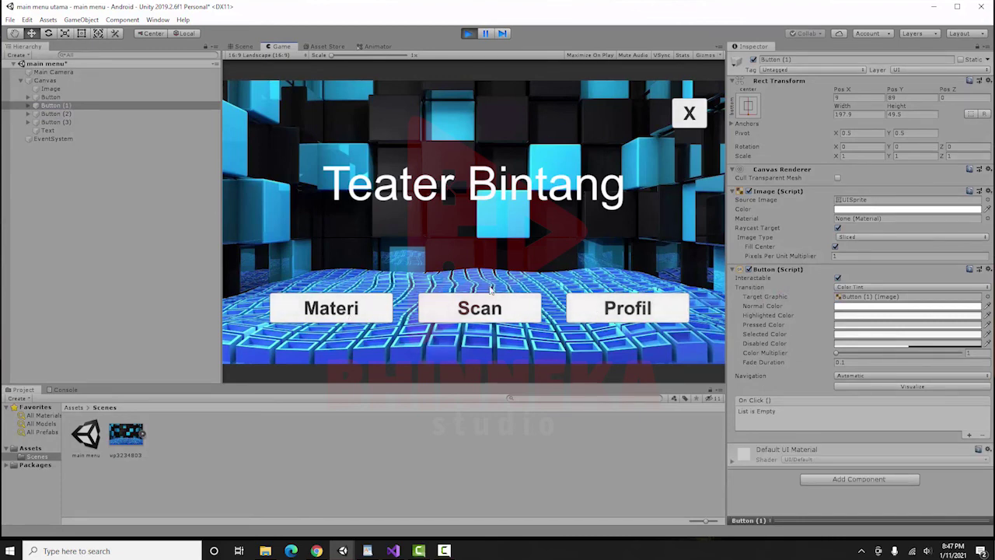
click(468, 33)
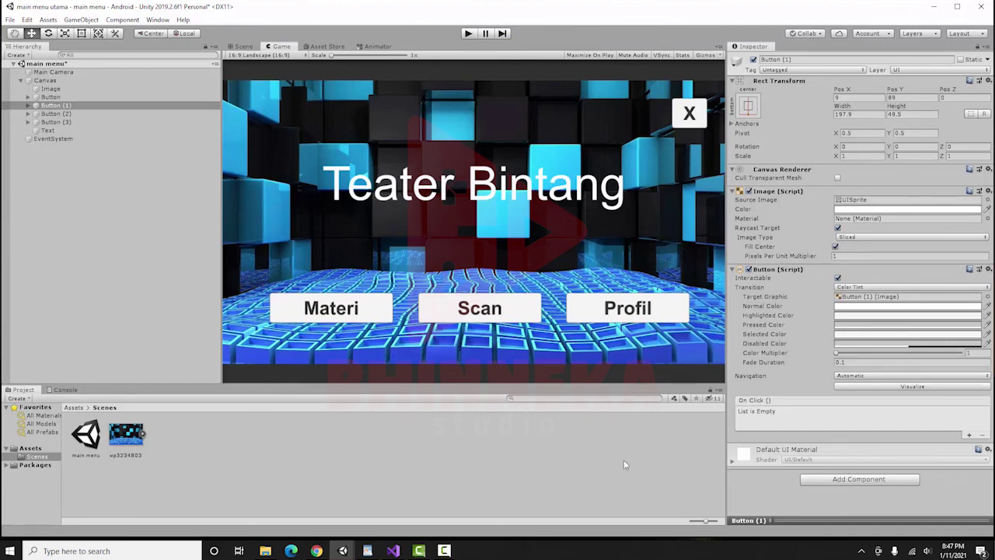
click(444, 551)
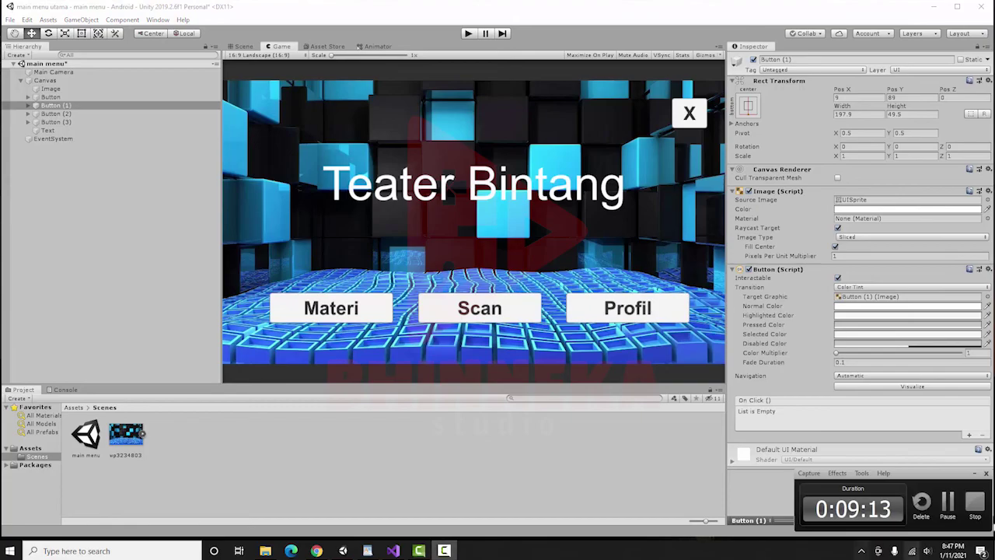